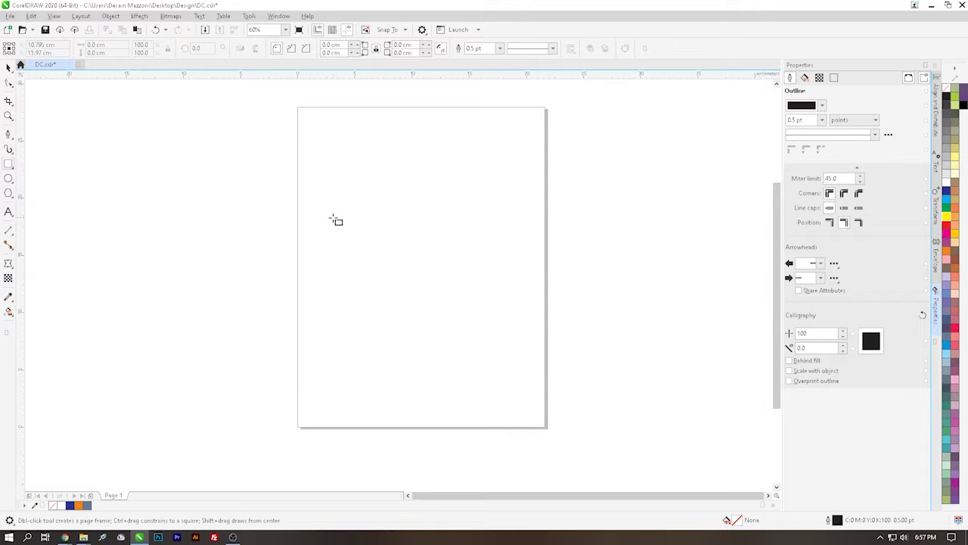
Draw a square on the page and set its size to 10 cm by 10 cm
left_click_drag(344, 211, 483, 348)
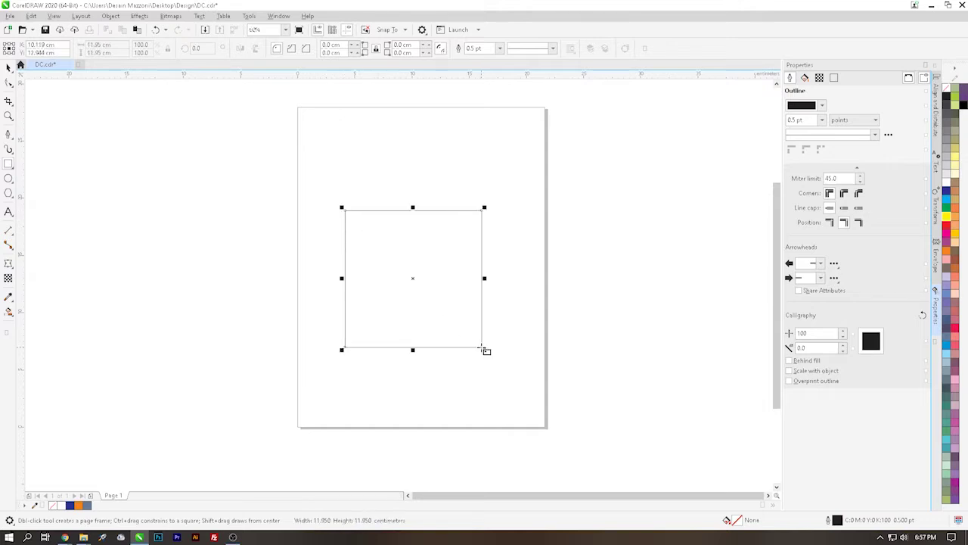
left_click(9, 67)
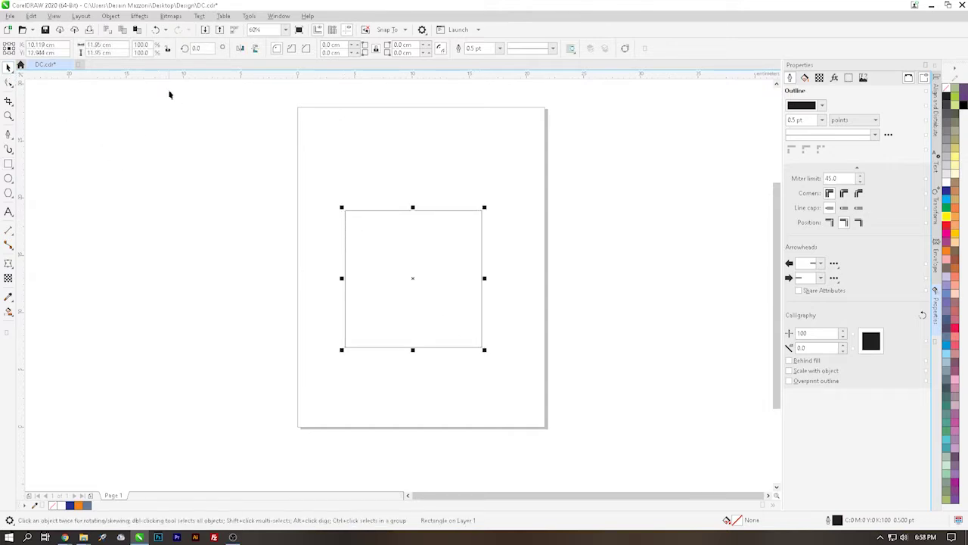
left_click(121, 44)
type("10")
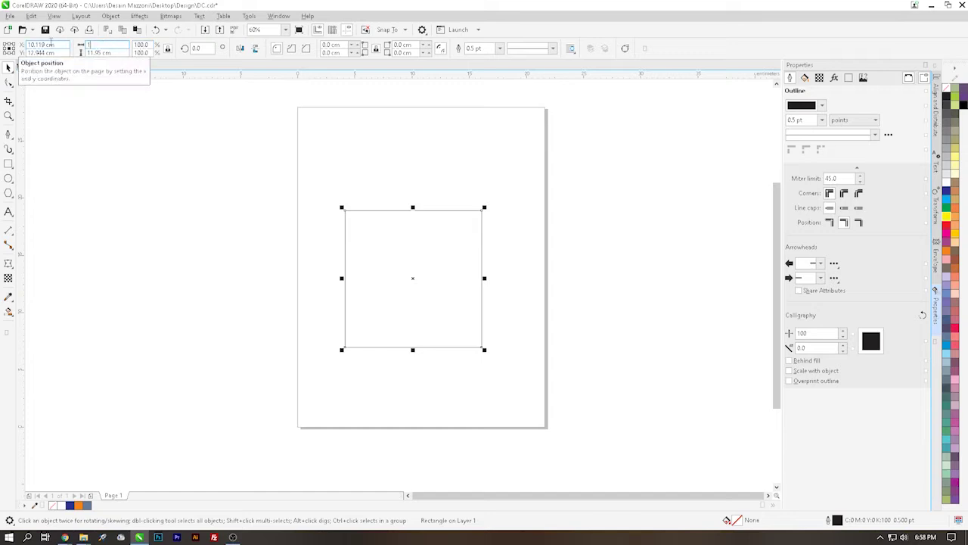
key("Return")
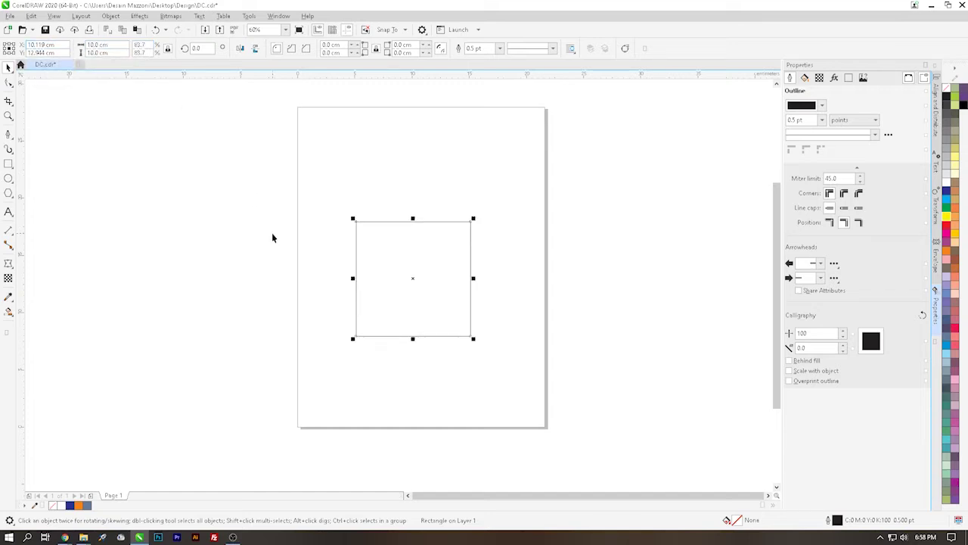
Centre the square on the page and lock it in place
key("p")
left_click(240, 237)
right_click(401, 257)
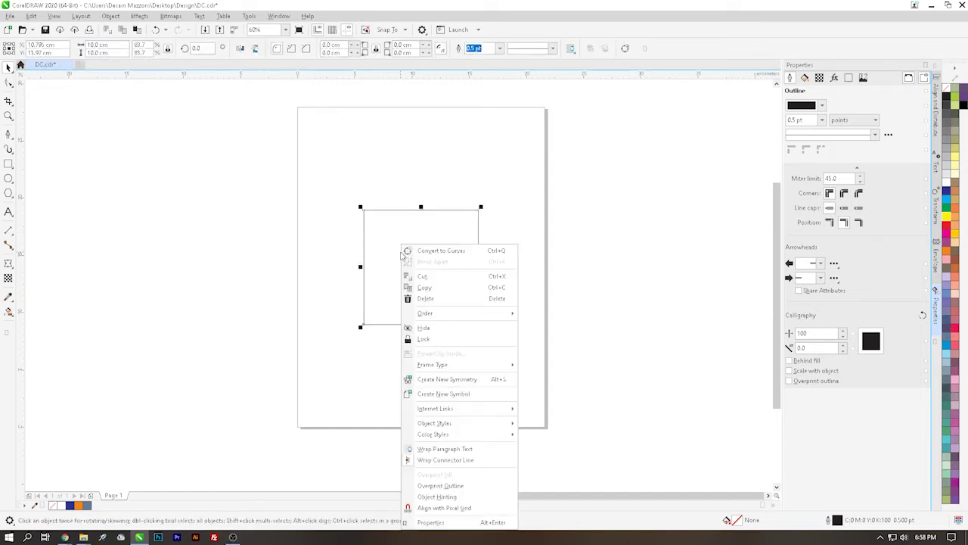
left_click(433, 344)
left_click(489, 297)
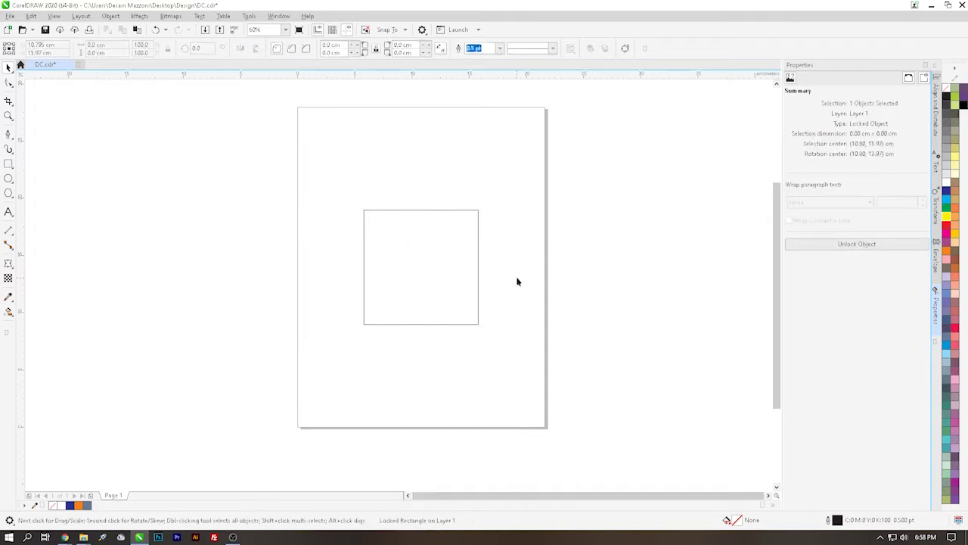
Draw an upright ellipse about 1.04 cm wide and 1.37 cm high in the upper middle of the square
scroll(473, 250, "up", 3)
scroll(486, 258, "up", 2)
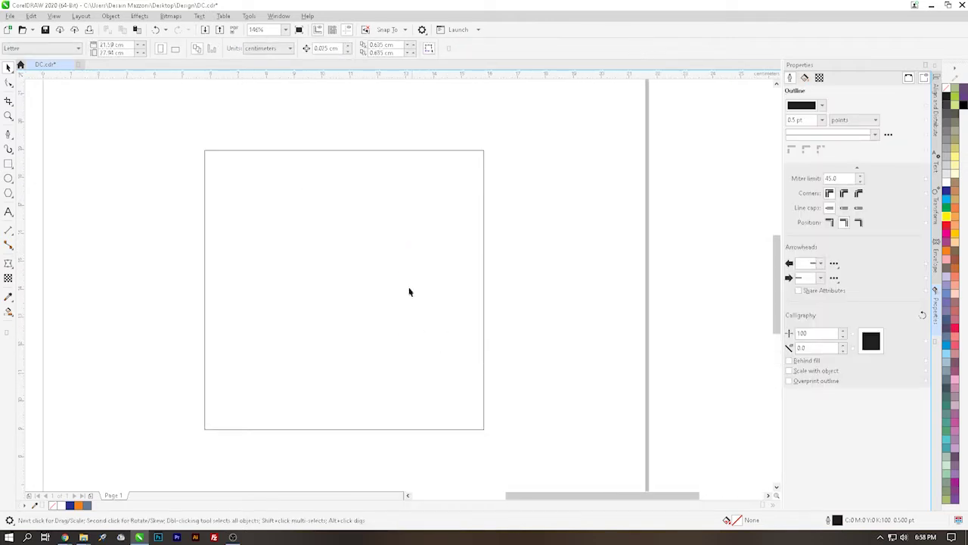
scroll(307, 332, "up", 2)
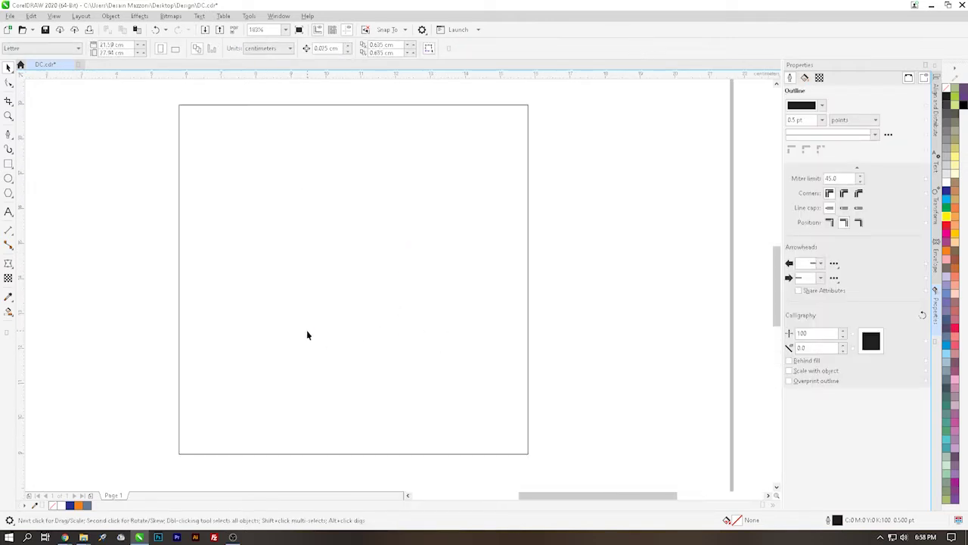
left_click(8, 178)
left_click_drag(326, 199, 361, 246)
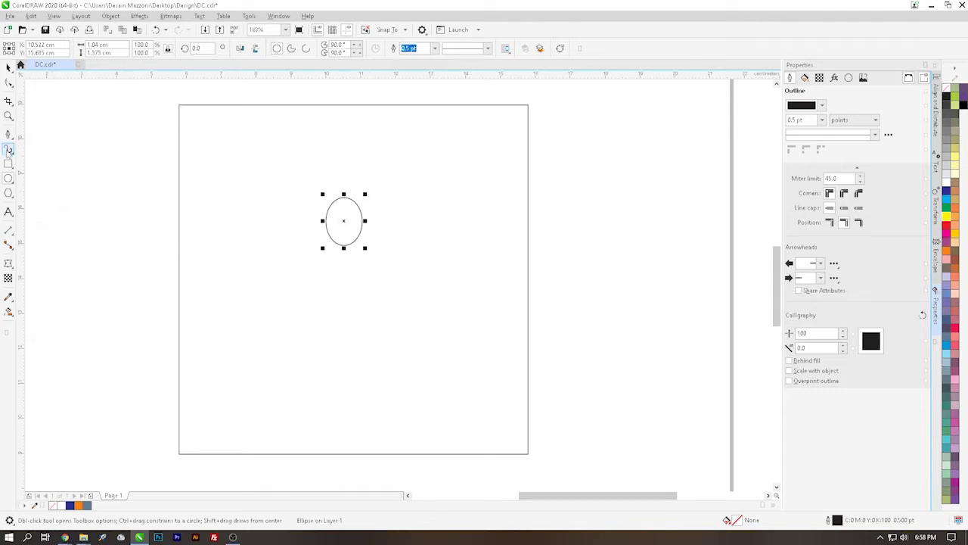
Apply an Artistic Media preset stroke to the ellipse that thickens its sides and tapers at its top and bottom
left_click(8, 149)
left_click(136, 48)
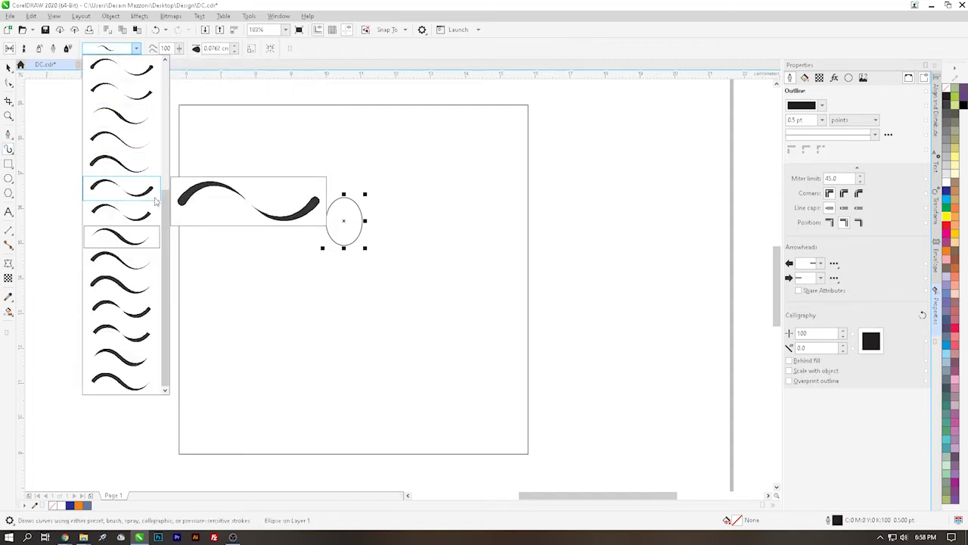
left_click_drag(166, 207, 173, 134)
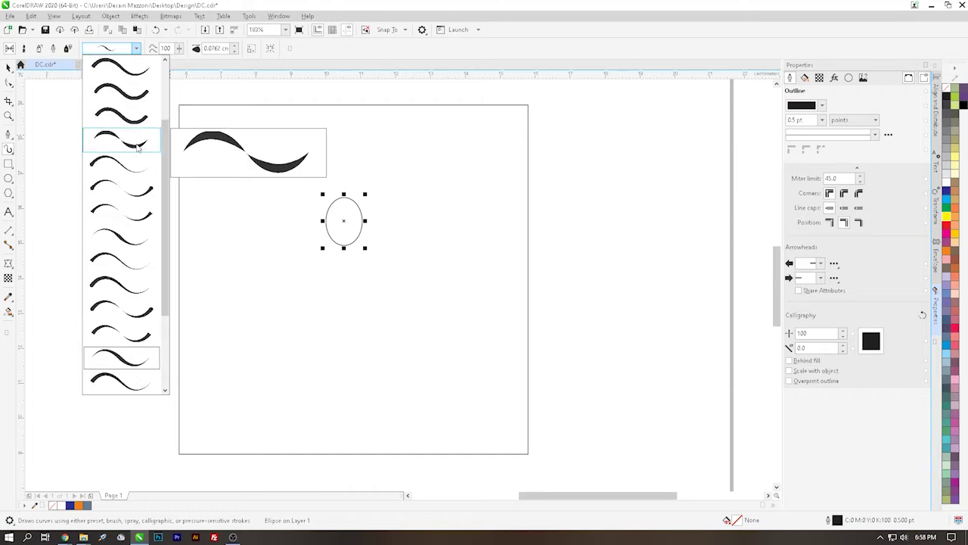
left_click(139, 146)
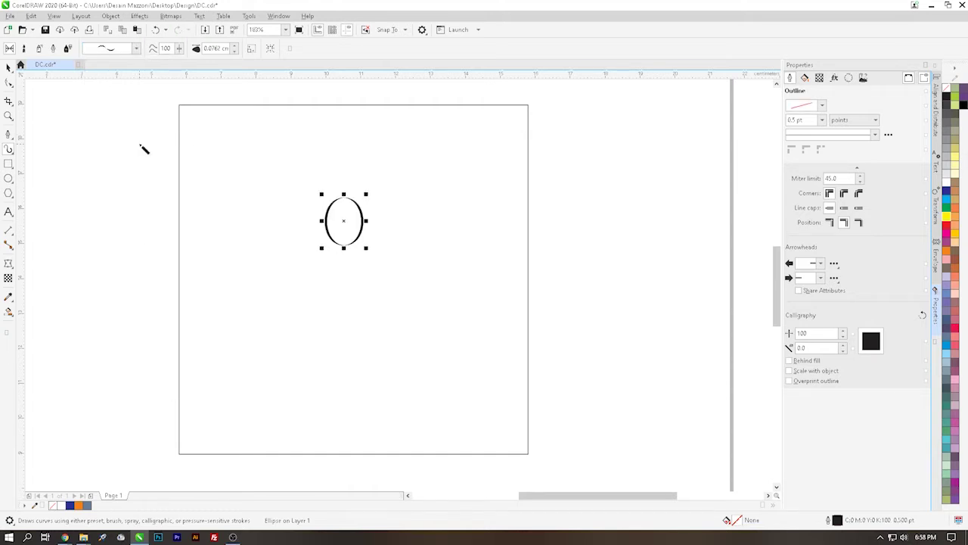
Draw a three-node S-shaped curve with the Pen tool from the oval's top point to its bottom point
left_click(10, 134)
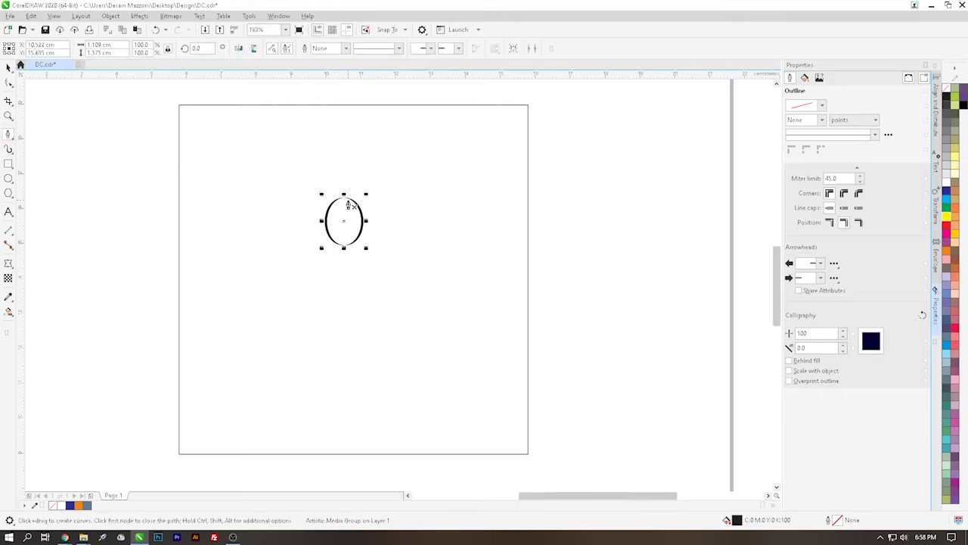
scroll(347, 203, "up", 5)
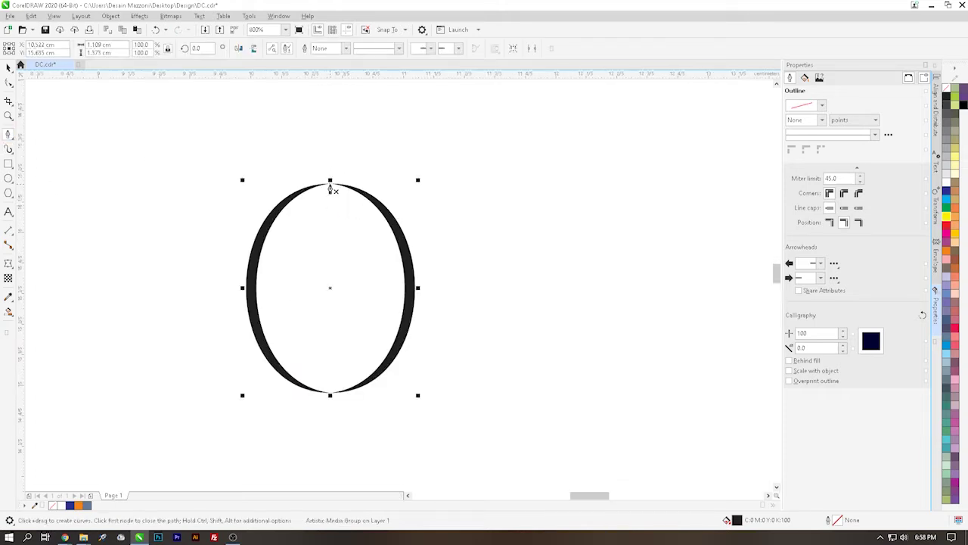
left_click(330, 183)
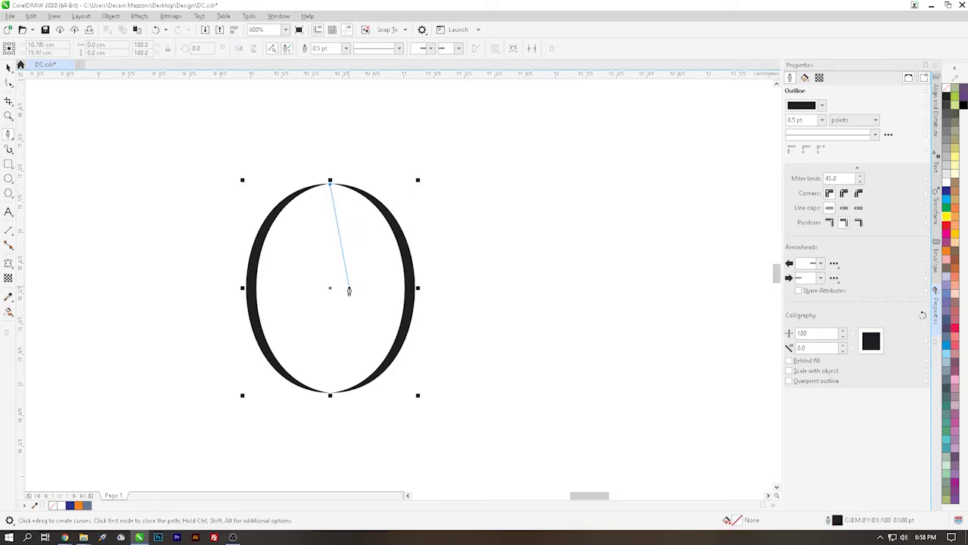
left_click_drag(349, 287, 332, 363)
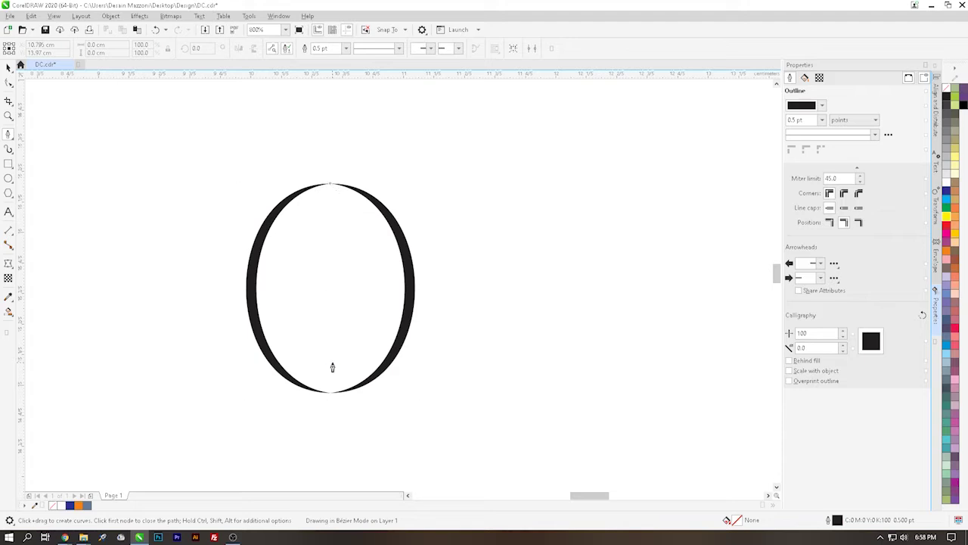
double_click(328, 395)
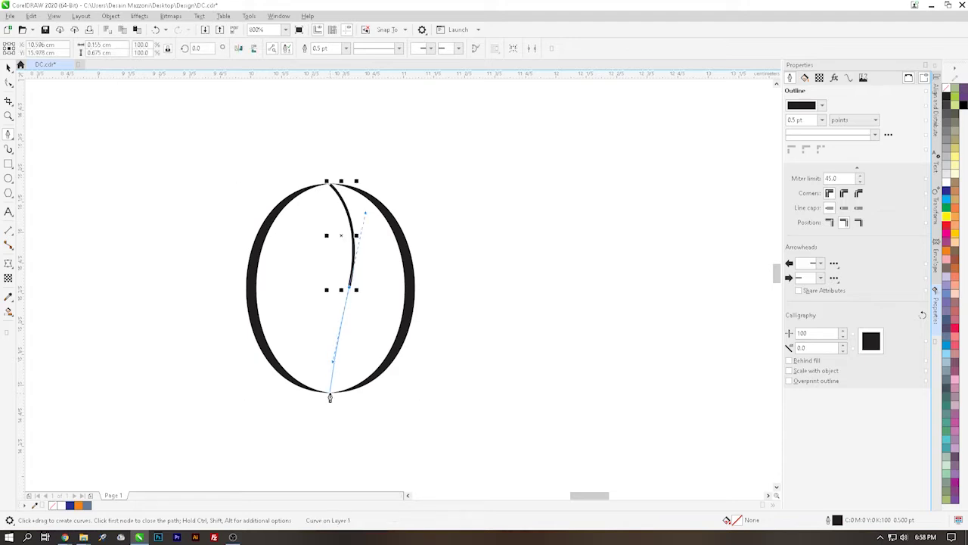
mouse_move(330, 396)
left_mouse_down()
mouse_move(324, 372)
mouse_move(378, 449)
mouse_move(359, 465)
mouse_move(334, 431)
mouse_move(340, 453)
mouse_move(356, 421)
left_mouse_up()
Move the curve's middle node near the oval's centre and bend the lower half outward to the left
left_click(8, 83)
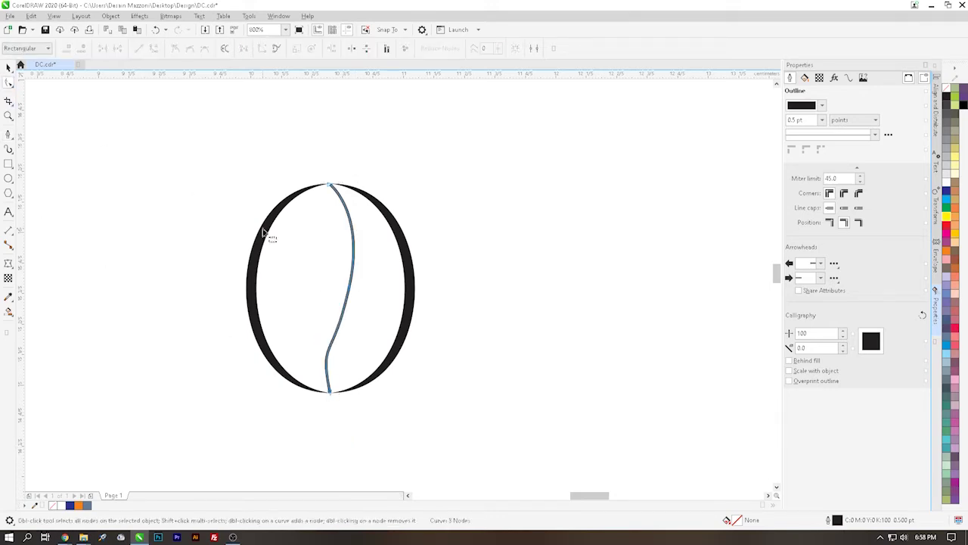
left_click(349, 288)
left_click_drag(334, 362, 370, 291)
left_click(349, 290)
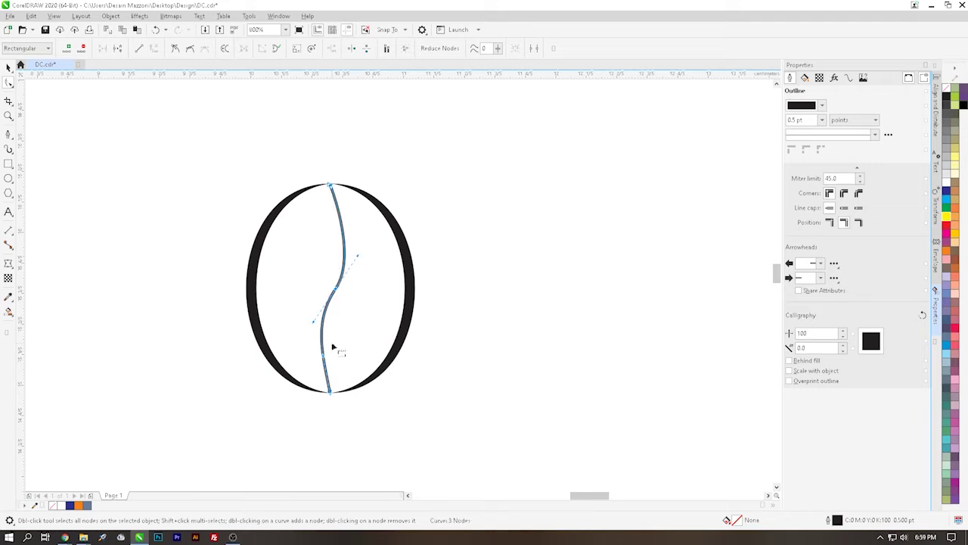
left_click_drag(331, 365, 320, 379)
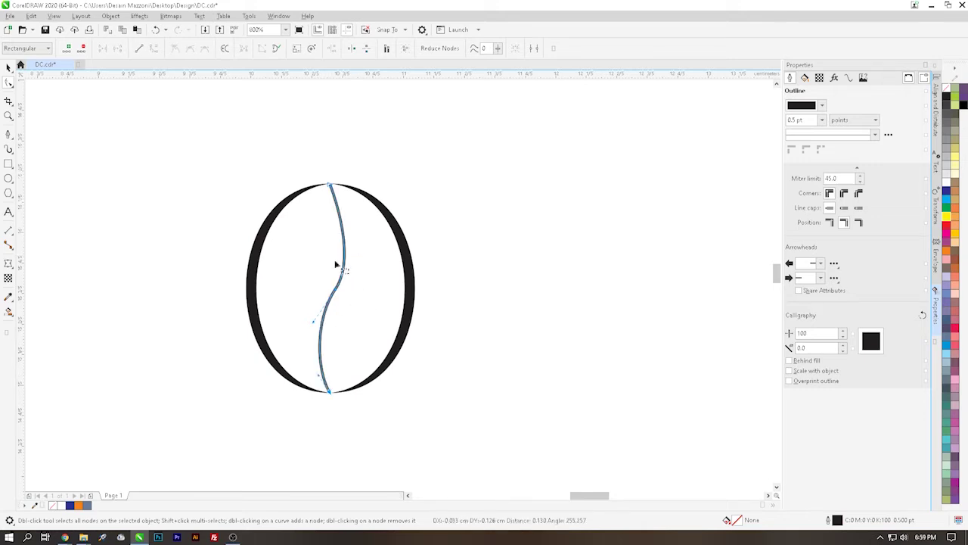
Adjust the handles of the curve's top, middle and bottom nodes to form a smooth, balanced S shape
left_click_drag(341, 196, 338, 195)
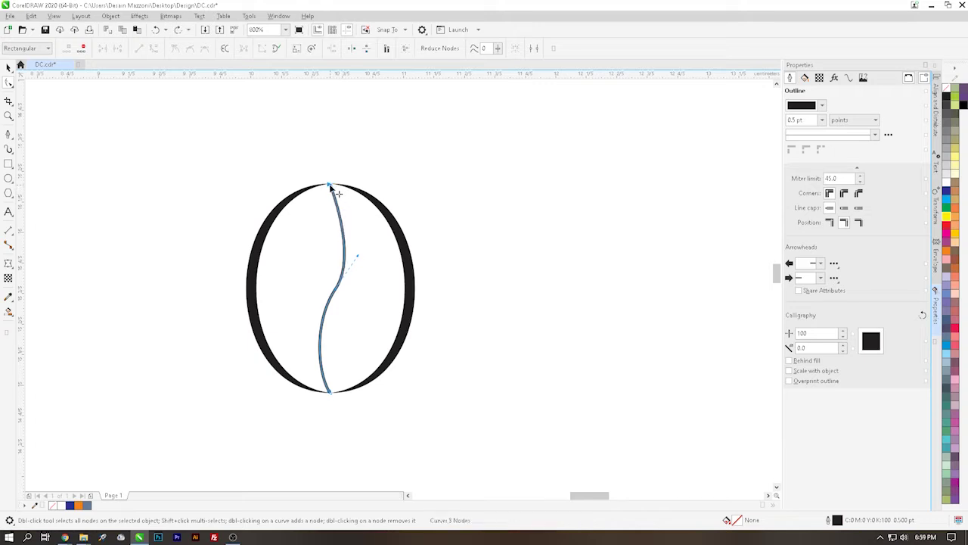
left_click(339, 193)
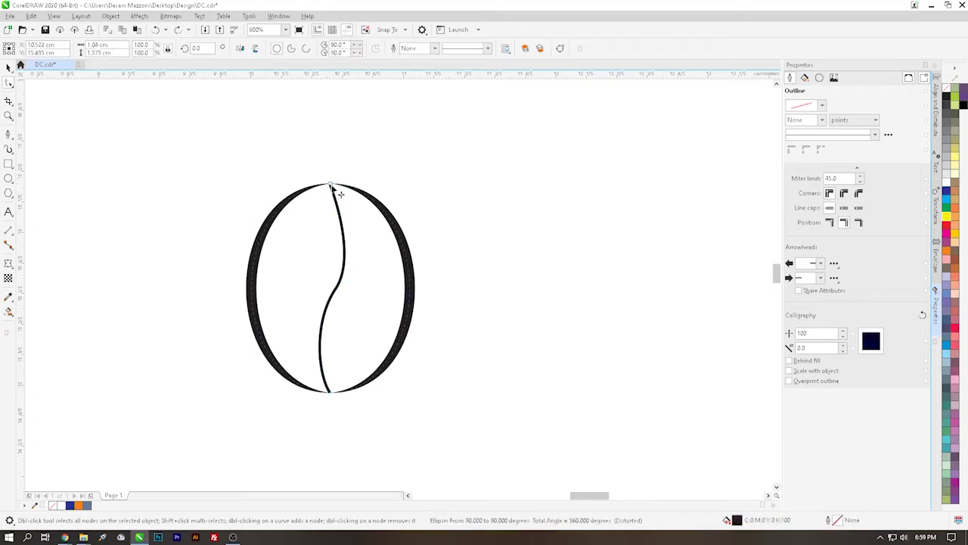
left_click(333, 194)
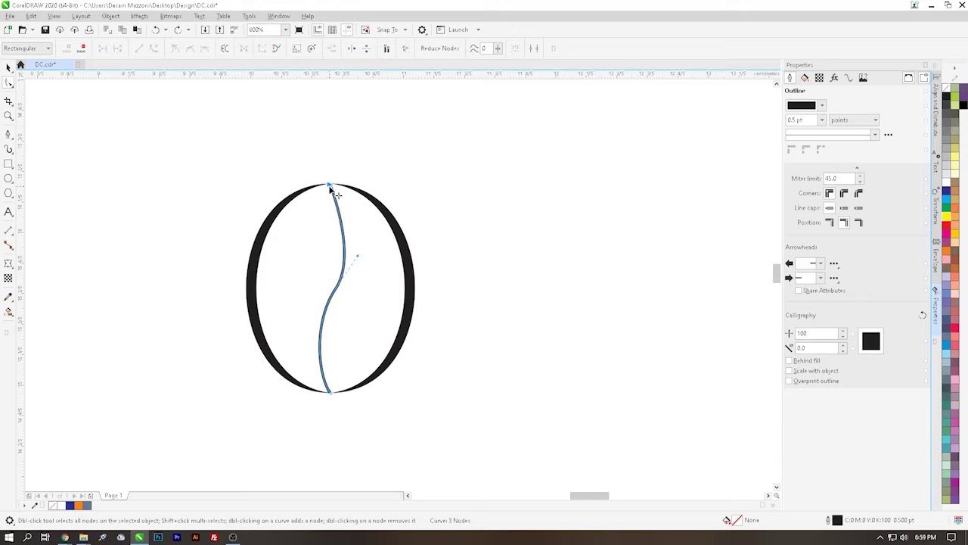
left_click_drag(341, 197, 354, 215)
left_click_drag(360, 261, 357, 253)
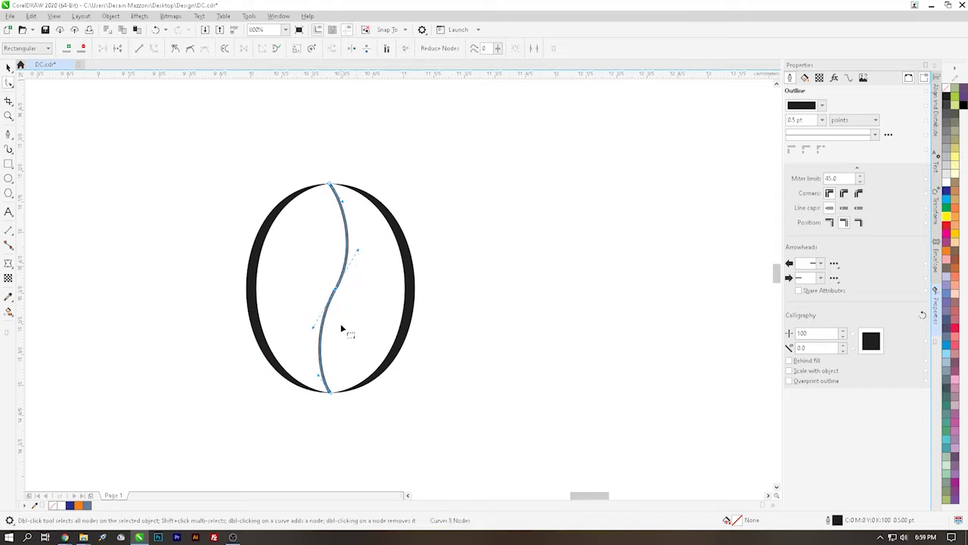
left_click_drag(324, 383, 311, 376)
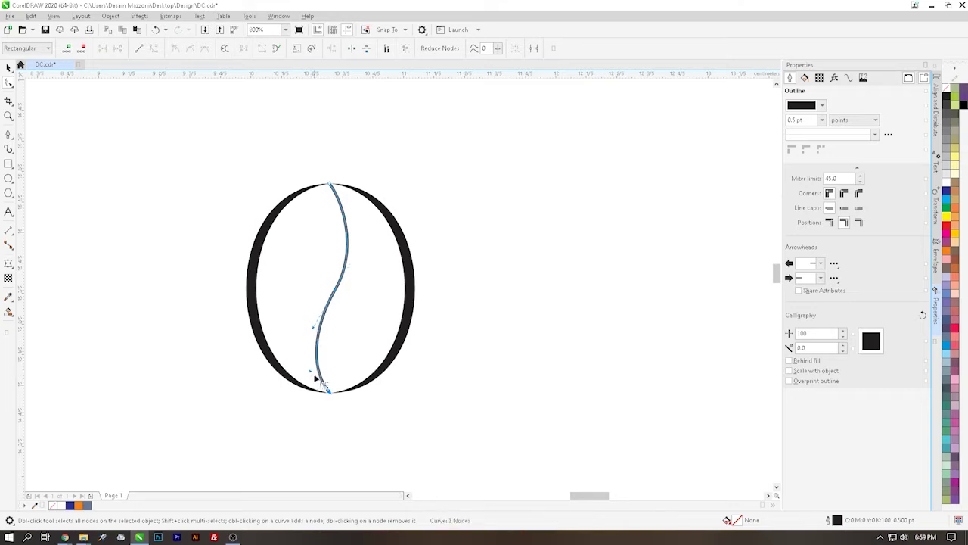
double_click(320, 339)
left_click_drag(316, 329, 318, 329)
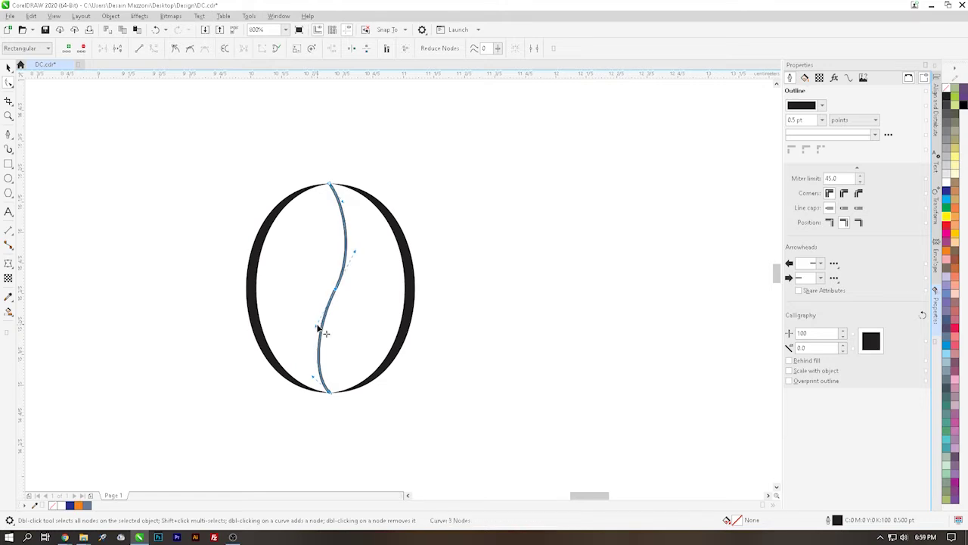
Apply an Artistic Media preset stroke with a thick middle and pointed ends to the S-shaped curve
left_click(8, 149)
left_click(136, 48)
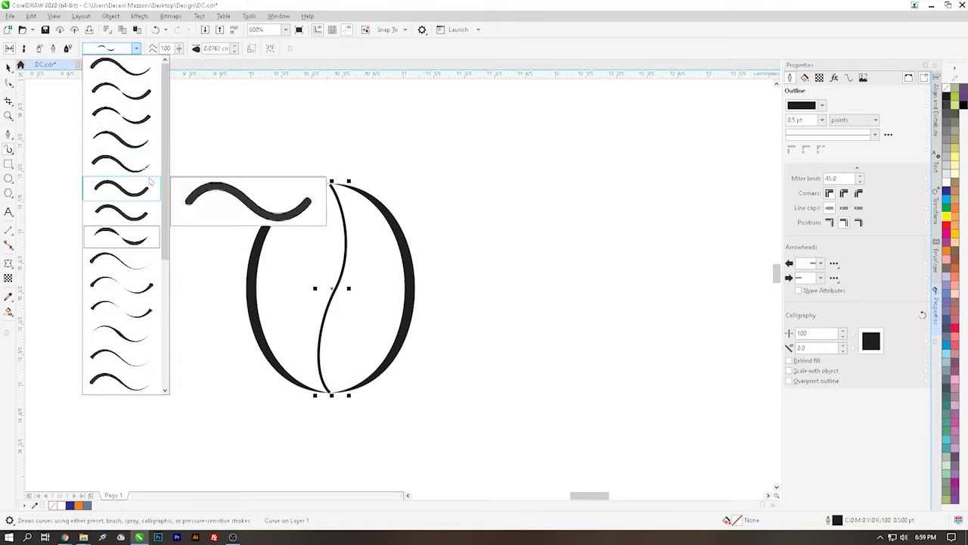
left_click(128, 142)
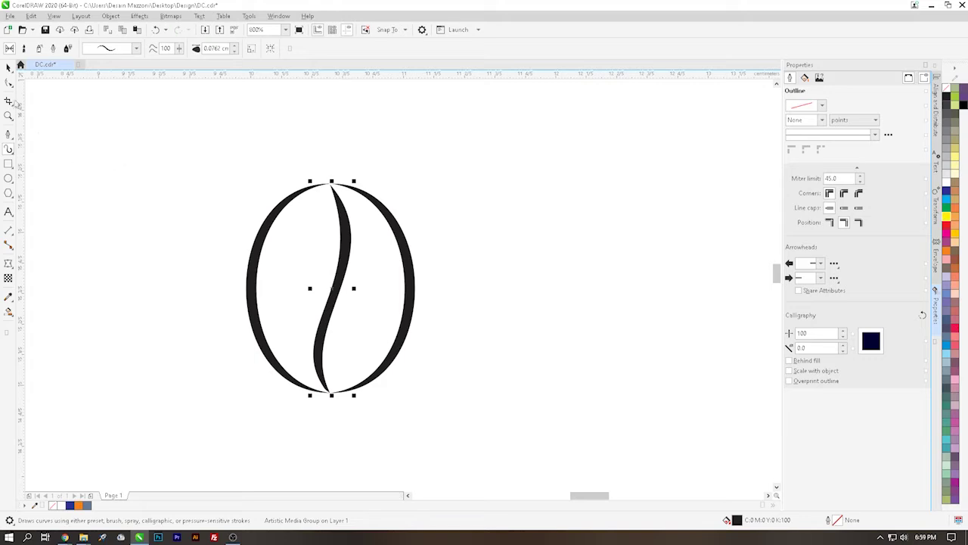
left_click(9, 68)
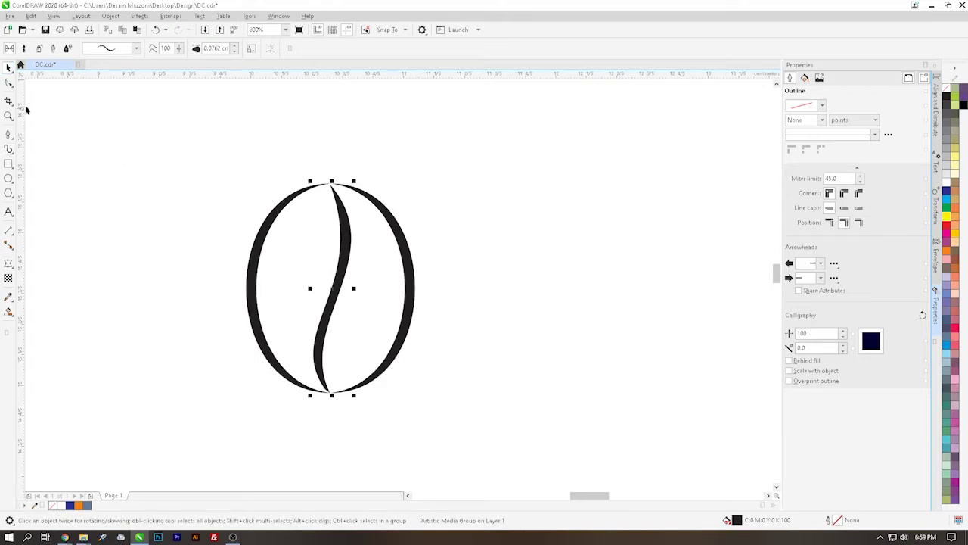
Adjust the S stroke's top and bottom end nodes to align its pointed tips with the oval's ends
left_click(8, 83)
left_click(335, 184)
scroll(335, 184, "up", 5)
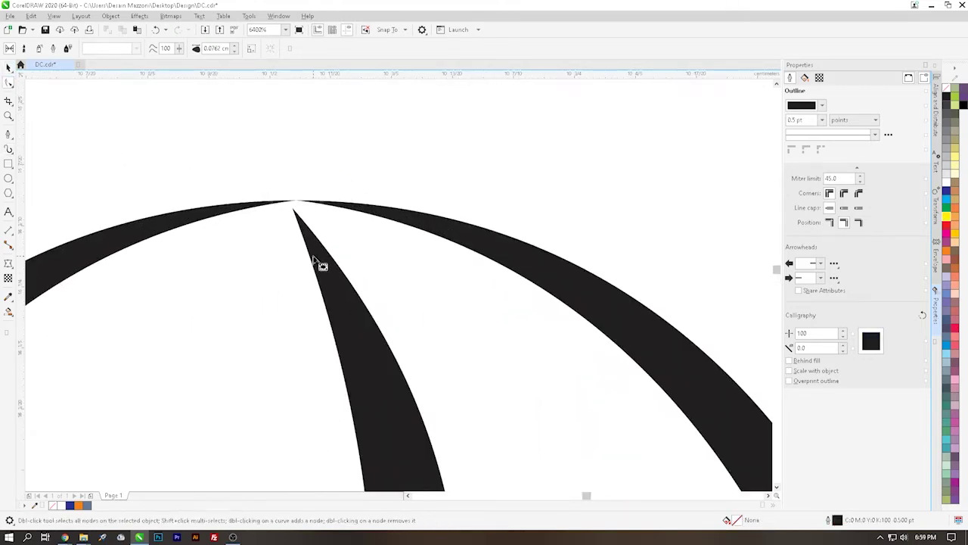
left_click(318, 261)
scroll(282, 200, "down", 2)
left_click(288, 186)
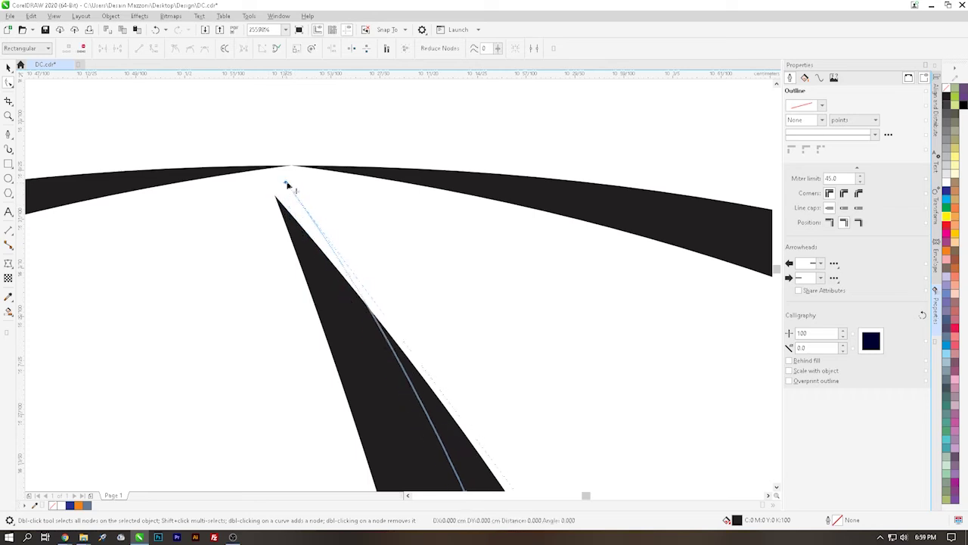
scroll(287, 185, "down", 8)
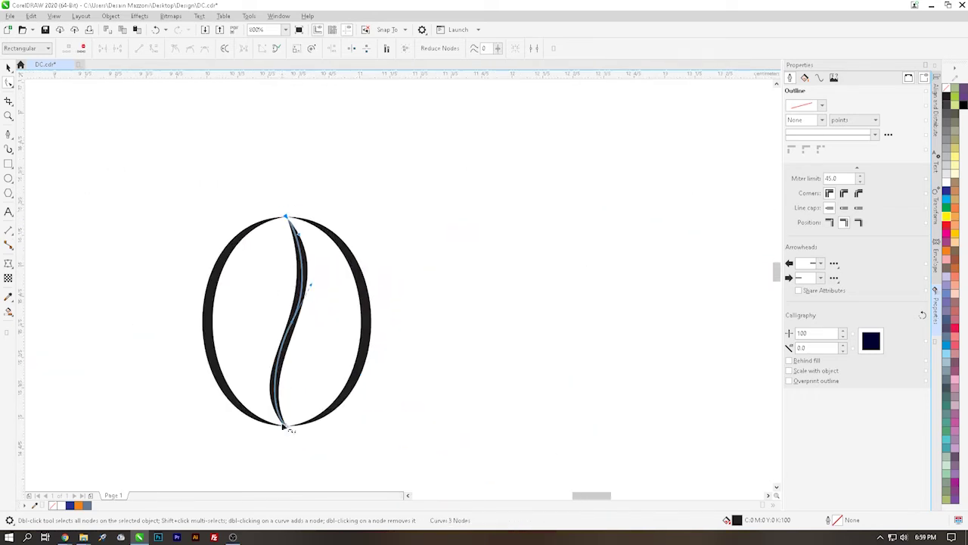
scroll(286, 427, "up", 12)
left_click_drag(270, 266, 280, 269)
scroll(272, 271, "down", 10)
scroll(268, 259, "up", 4)
scroll(266, 250, "down", 2)
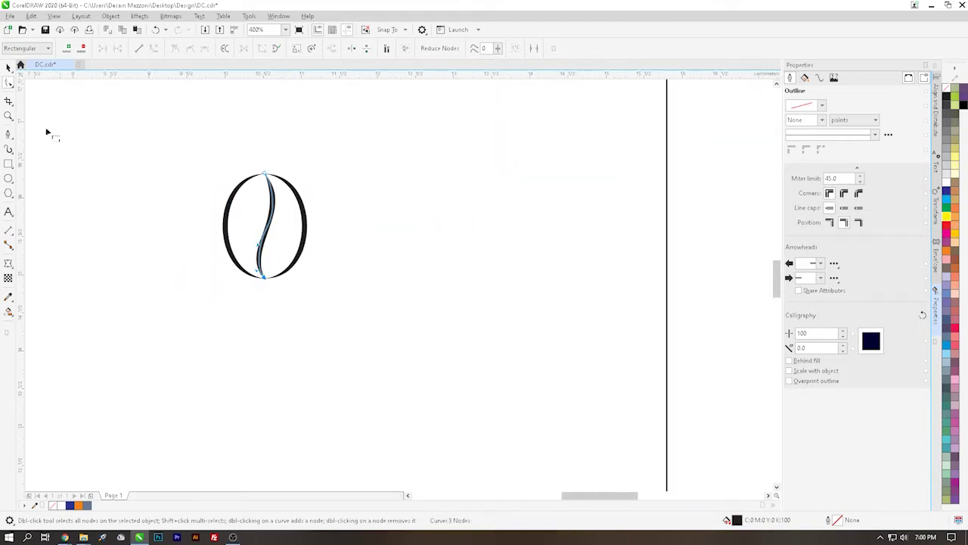
Fill the coffee bean's interior with white using the Smart Fill tool
left_click(8, 67)
left_click(119, 189)
scroll(209, 195, "down", 3)
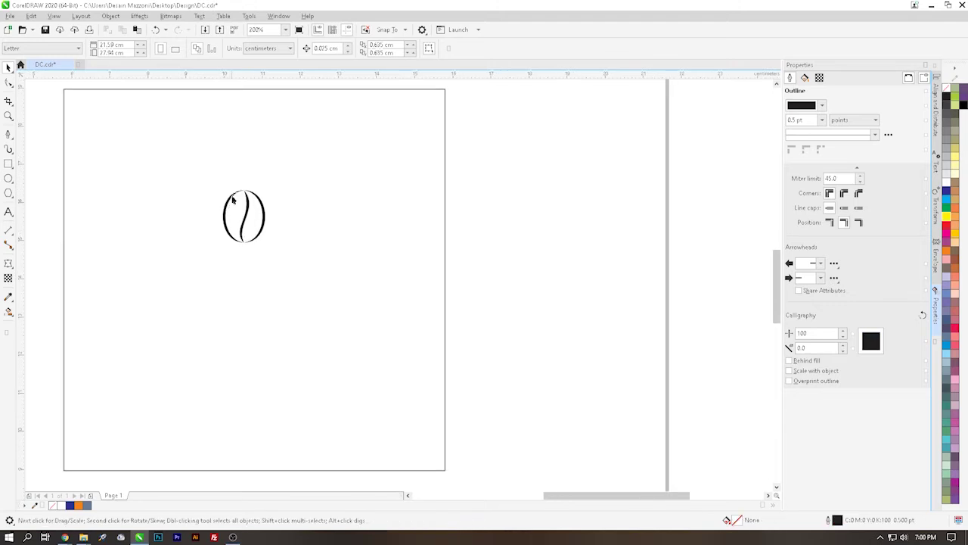
scroll(250, 198, "up", 3)
left_click(9, 312)
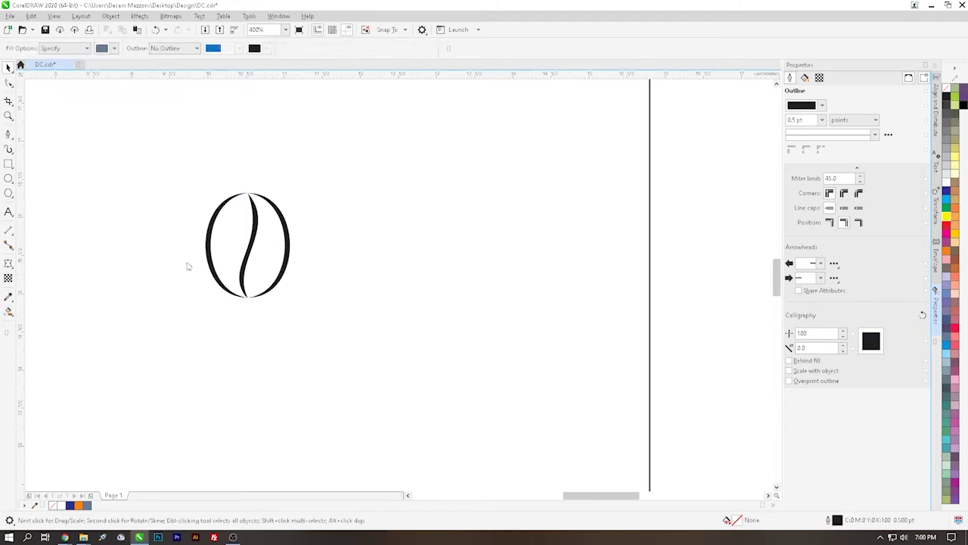
left_click(227, 241)
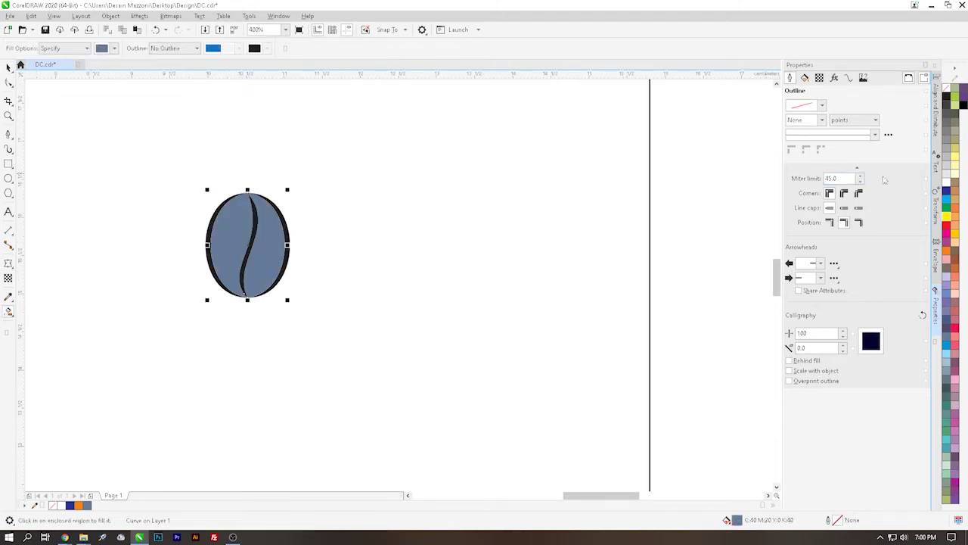
left_click(946, 186)
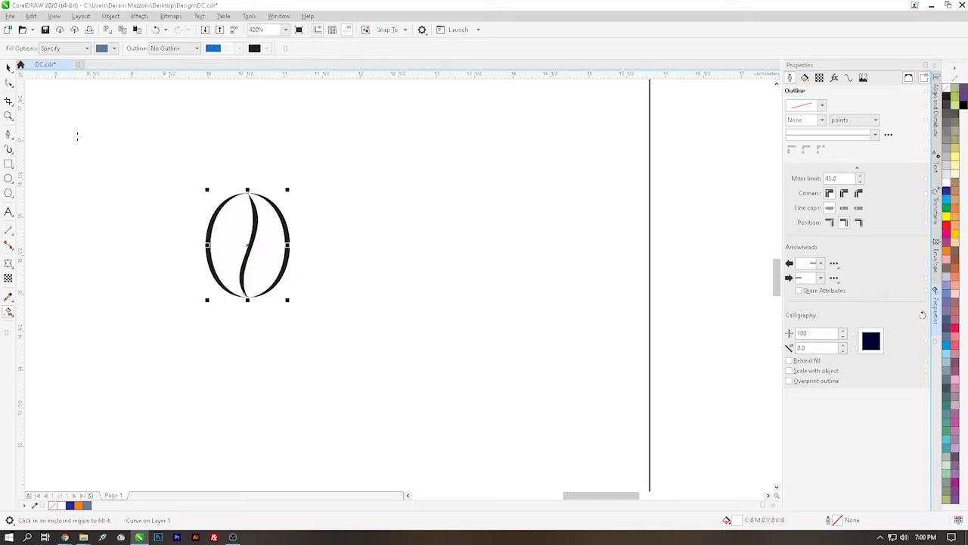
Group all parts of the coffee bean, including its outline, centre stroke and white fill, into one object
left_click(8, 67)
right_click(446, 316)
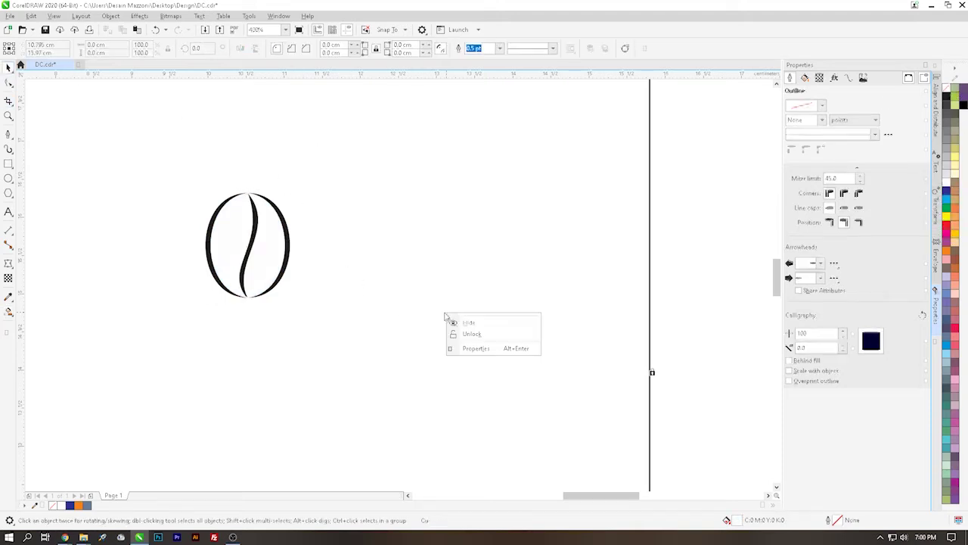
left_click(386, 311)
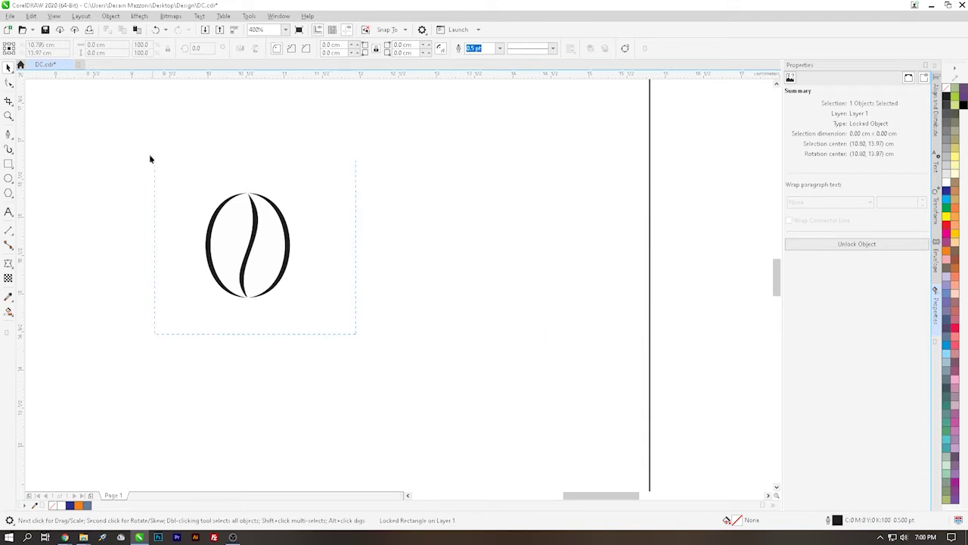
left_click_drag(150, 159, 310, 314)
right_click(257, 236)
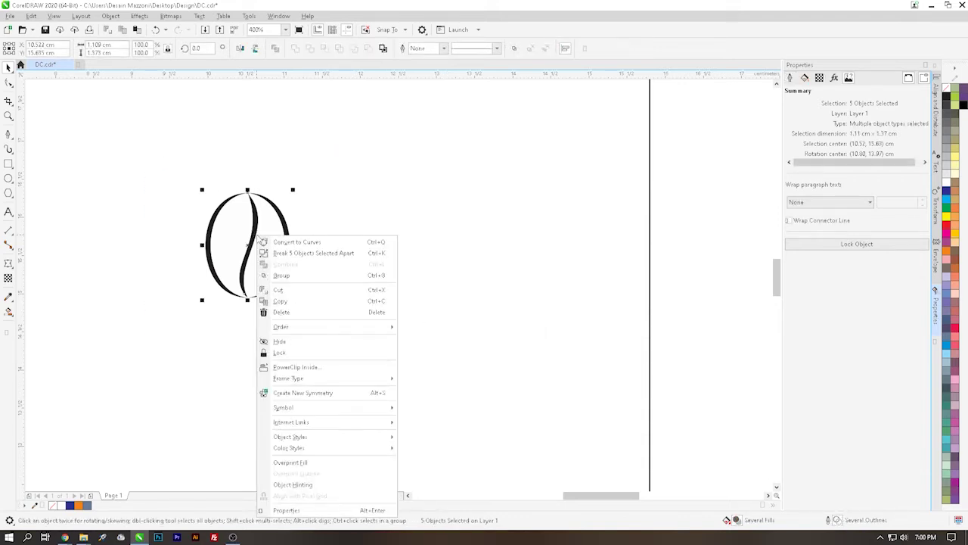
left_click(277, 275)
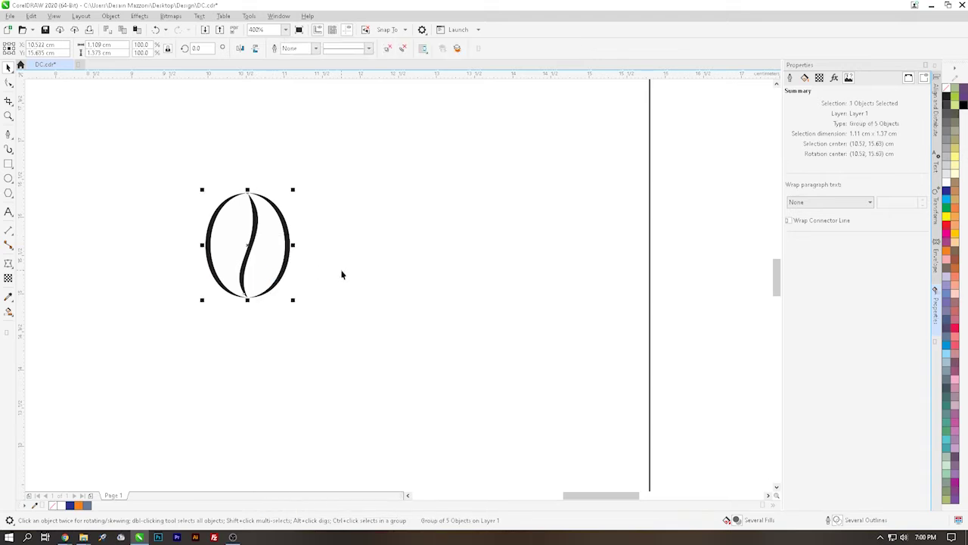
Move the grouped coffee bean about 0.7 cm down and slightly to the right
left_click(341, 272)
scroll(295, 277, "down", 2)
scroll(274, 279, "up", 2)
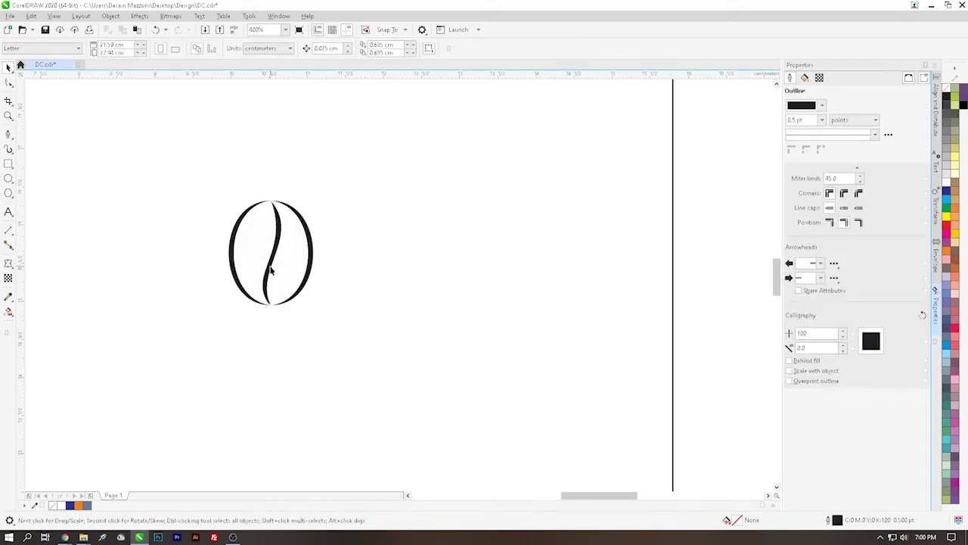
left_click_drag(271, 271, 283, 316)
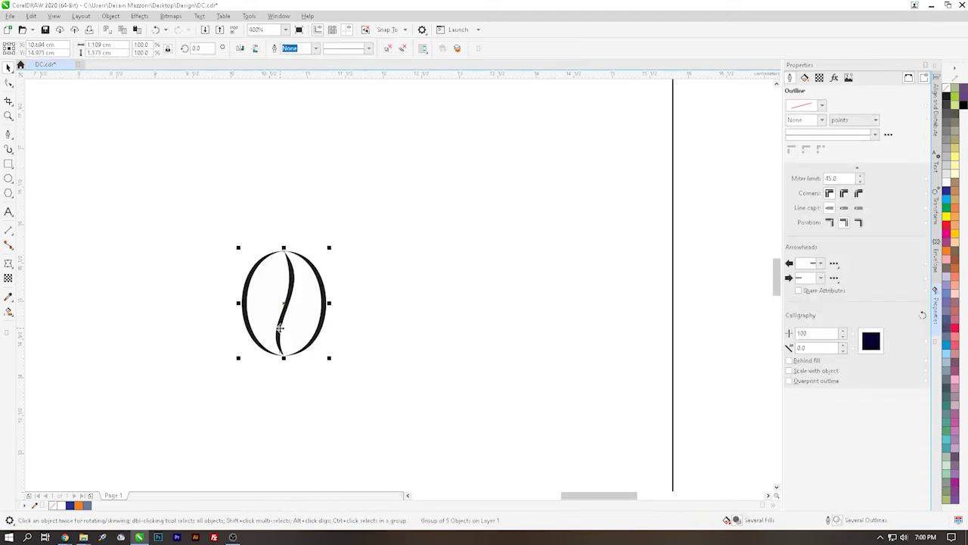
right_click(289, 321)
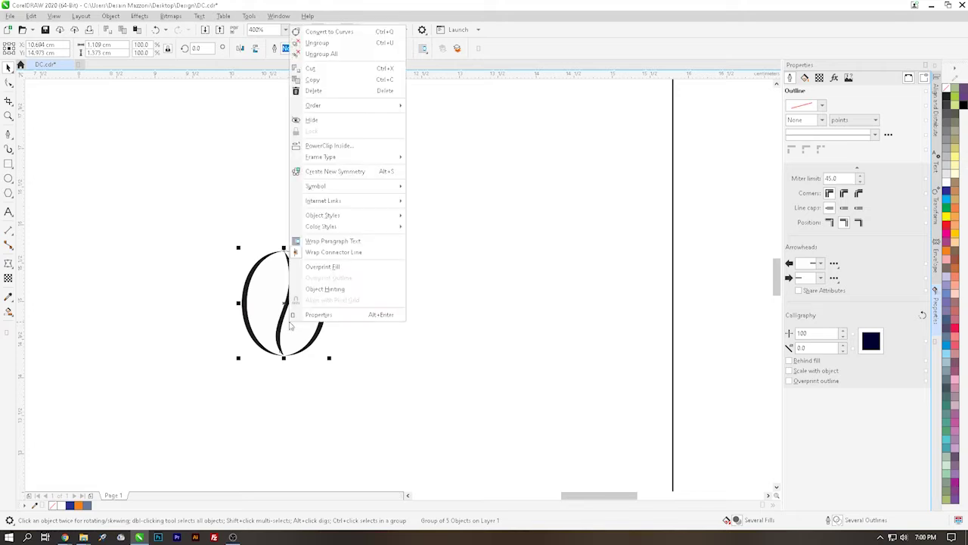
key("Escape")
right_click(364, 255)
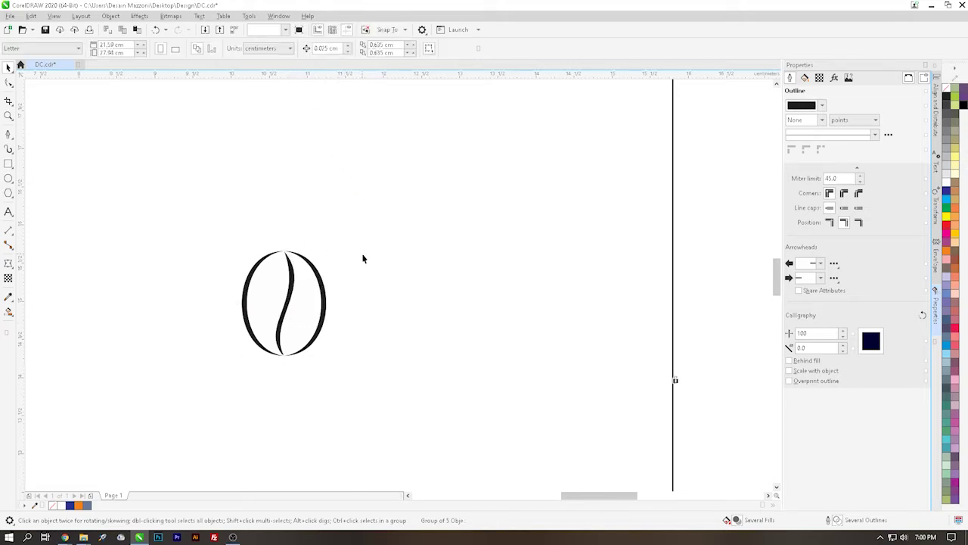
key("Escape")
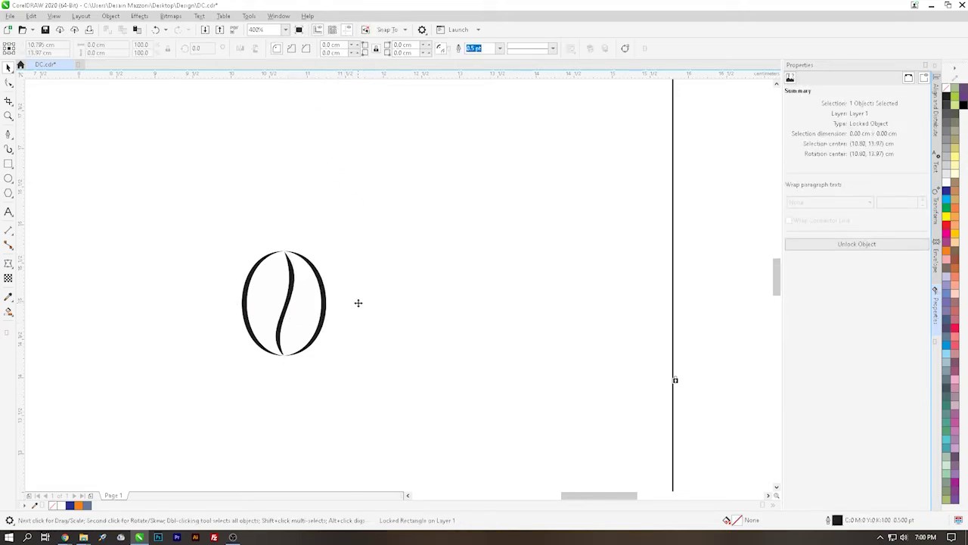
right_click(357, 302)
key("Escape")
Place a copy of the bean to its left, scaled to about 65% and rotated about 17 degrees
key("Tab")
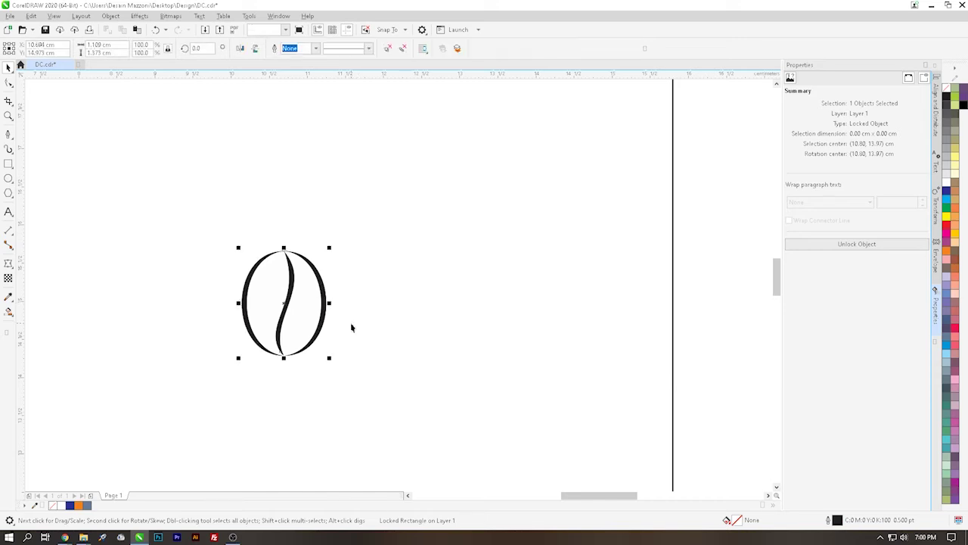
left_click_drag(243, 259, 174, 273)
left_click(227, 344)
left_click_drag(244, 362, 243, 345)
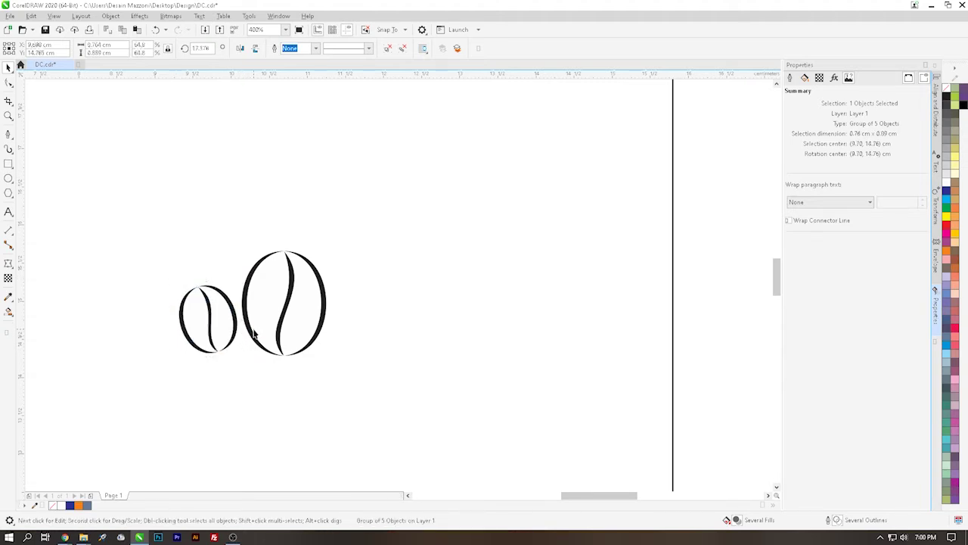
Tuck the small bean partly behind the large bean's lower left side and tilt it further
left_click(254, 335)
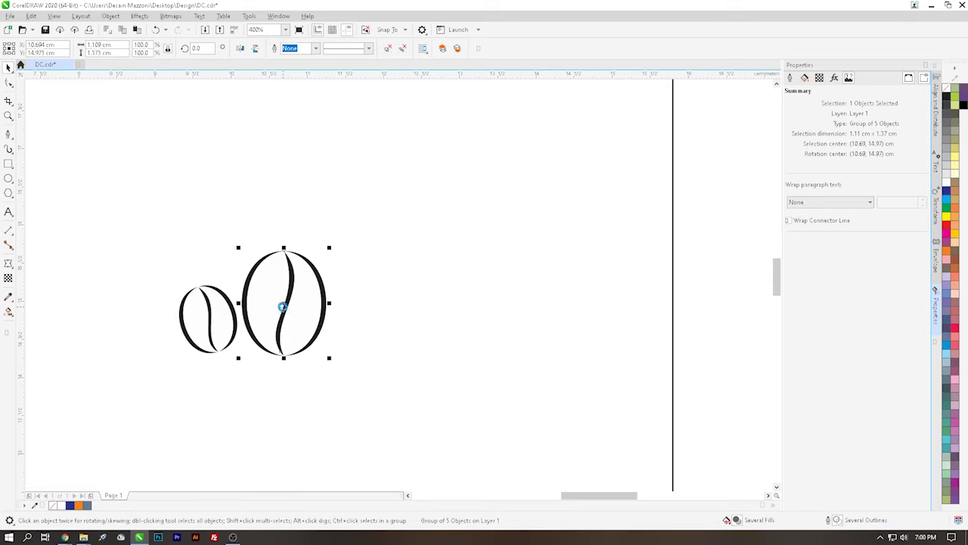
left_click(212, 330)
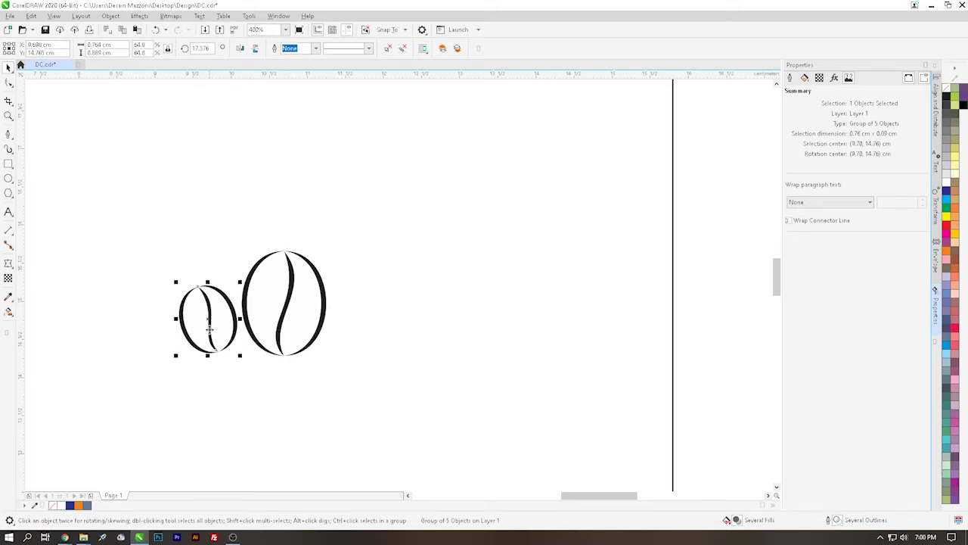
left_click_drag(213, 330, 277, 356)
left_click(242, 349)
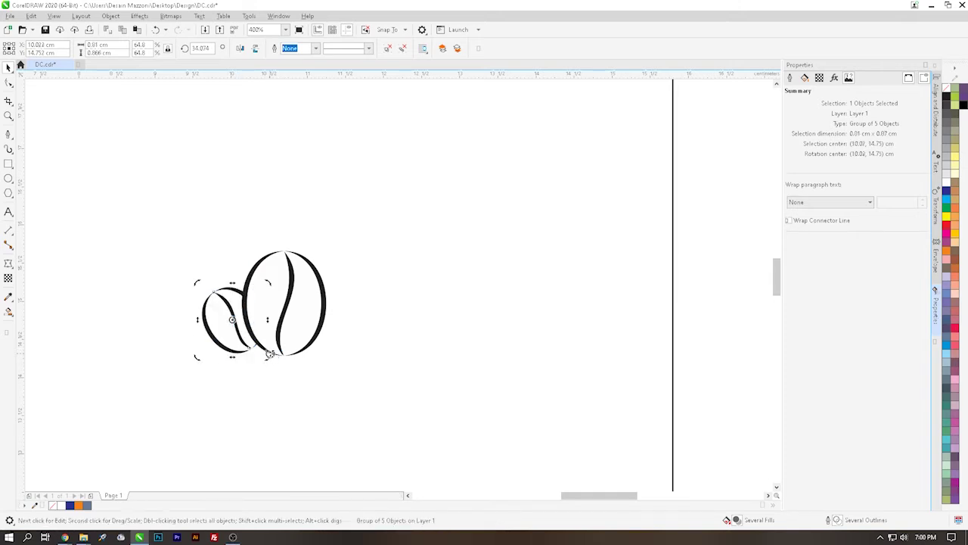
left_click_drag(203, 317, 213, 323)
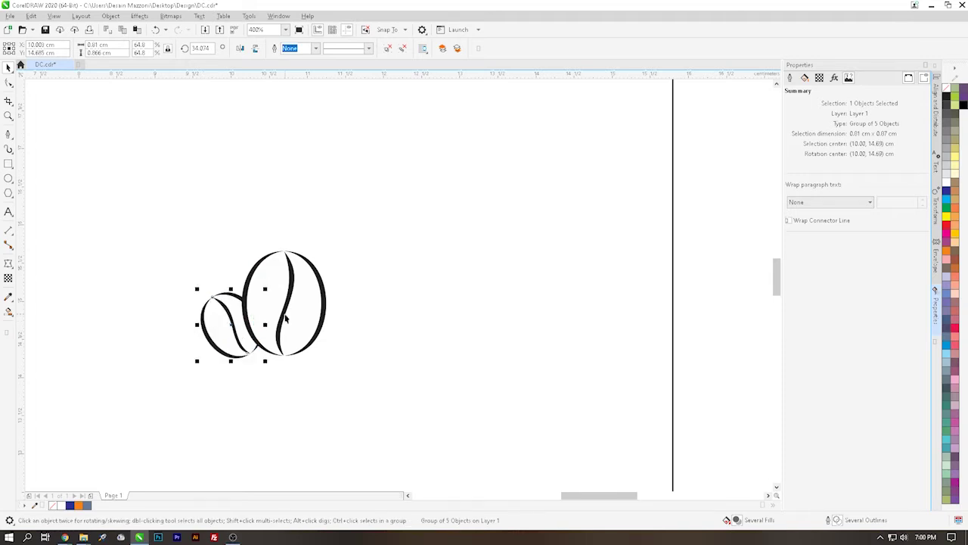
Align the bottoms of the two beans and rotate the small bean to about 46.6 degrees
left_click(272, 359)
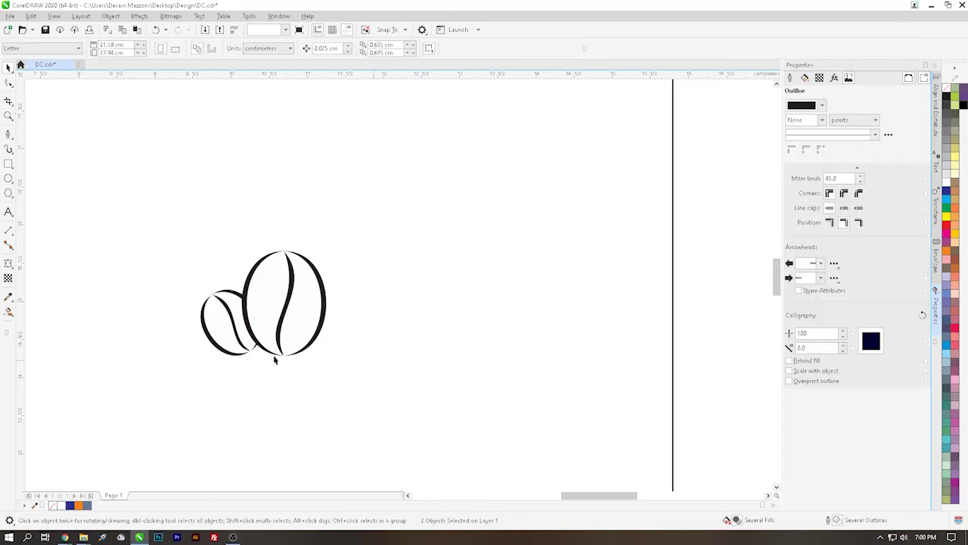
left_click(243, 346)
left_click(244, 355)
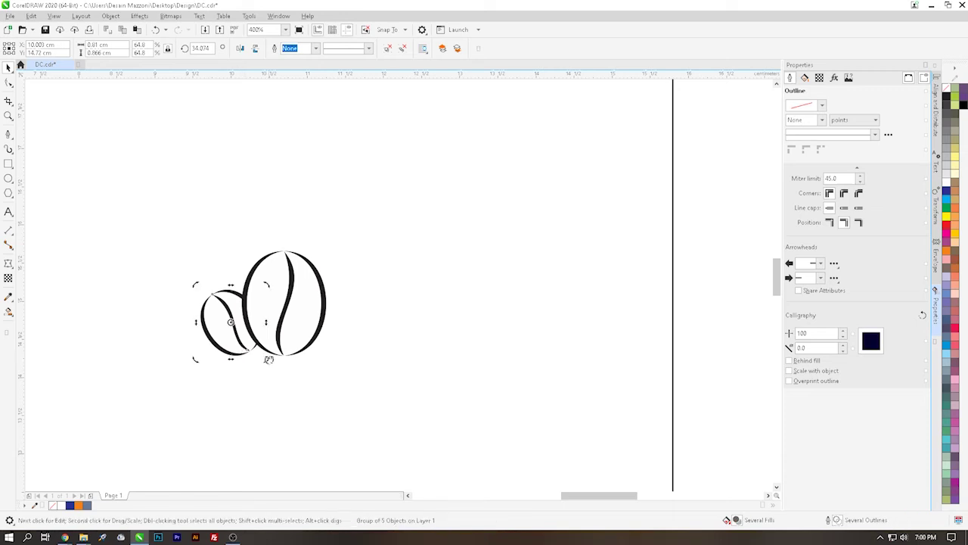
left_click_drag(268, 357, 275, 356)
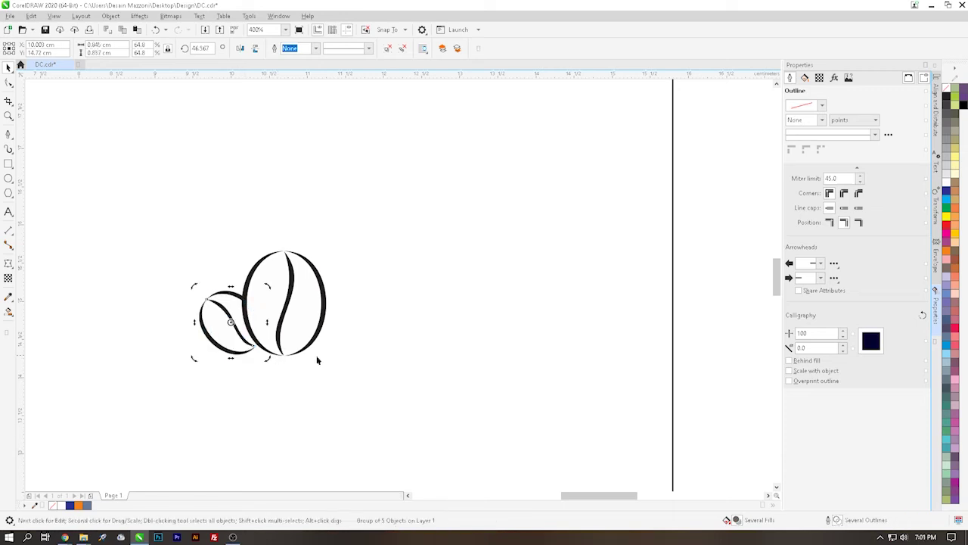
left_click(323, 361)
scroll(323, 362, "down", 3)
scroll(318, 352, "up", 5)
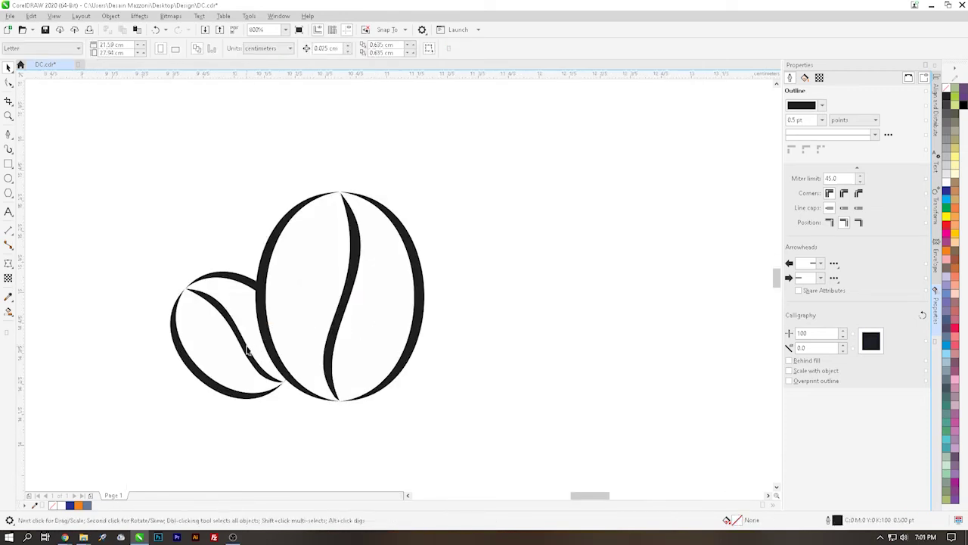
Align the bottoms of the rotated small bean and the large bean, and shift the small one slightly right behind the large one
left_click(267, 359)
left_click(325, 398, "shift")
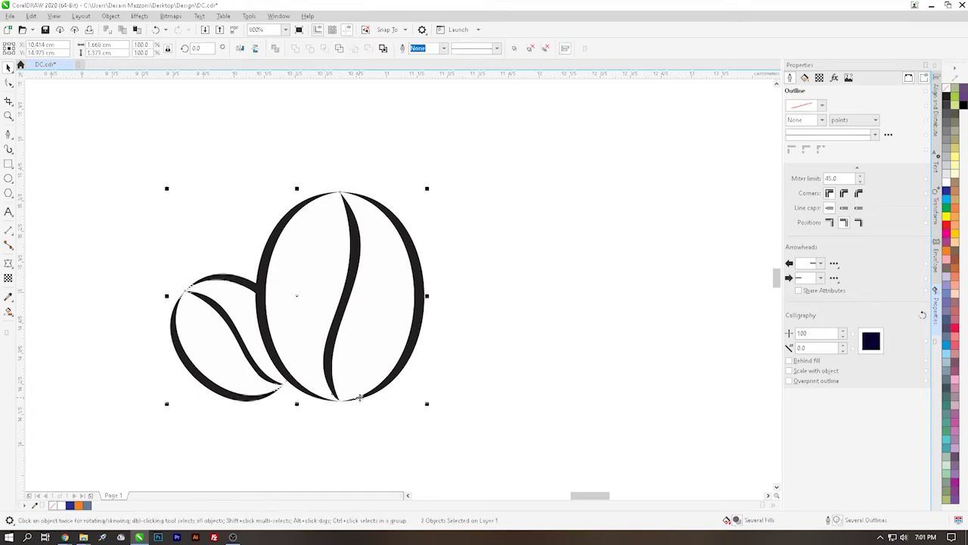
left_click(488, 420)
left_click_drag(266, 391, 282, 393)
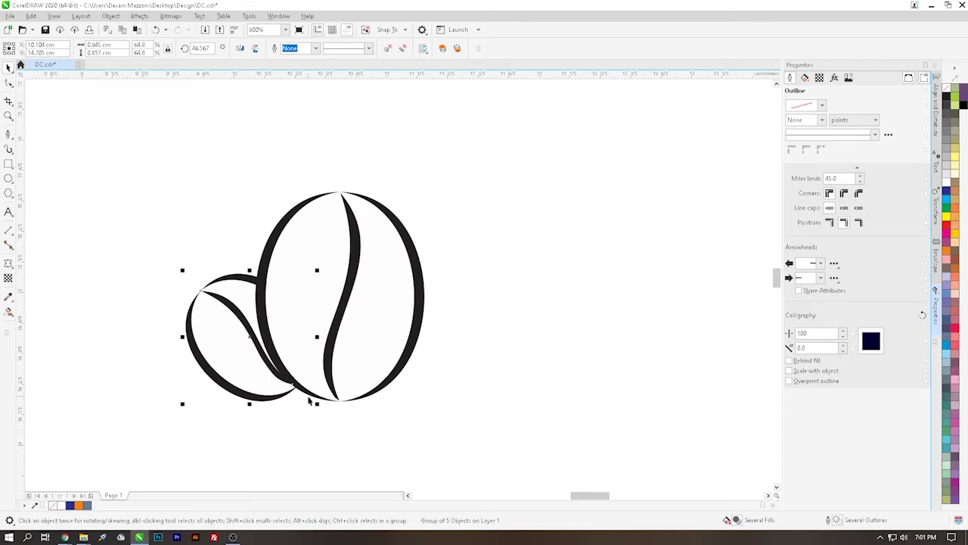
left_click(489, 401)
Draw a straight horizontal line about 2.5 cm long just below the two beans with the Pen tool
scroll(491, 405, "down", 3)
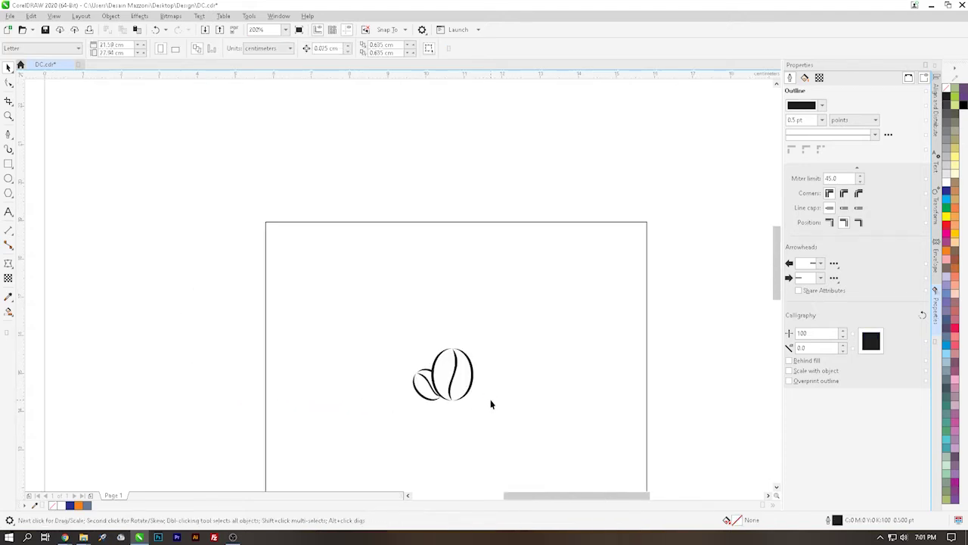
scroll(498, 395, "down", 1)
scroll(499, 404, "up", 3)
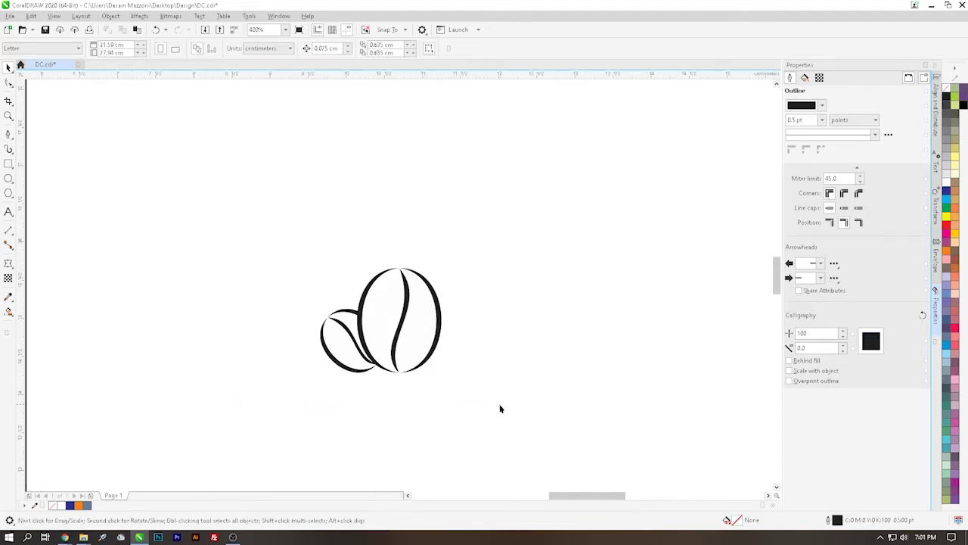
scroll(479, 426, "down", 1)
scroll(491, 462, "up", 1)
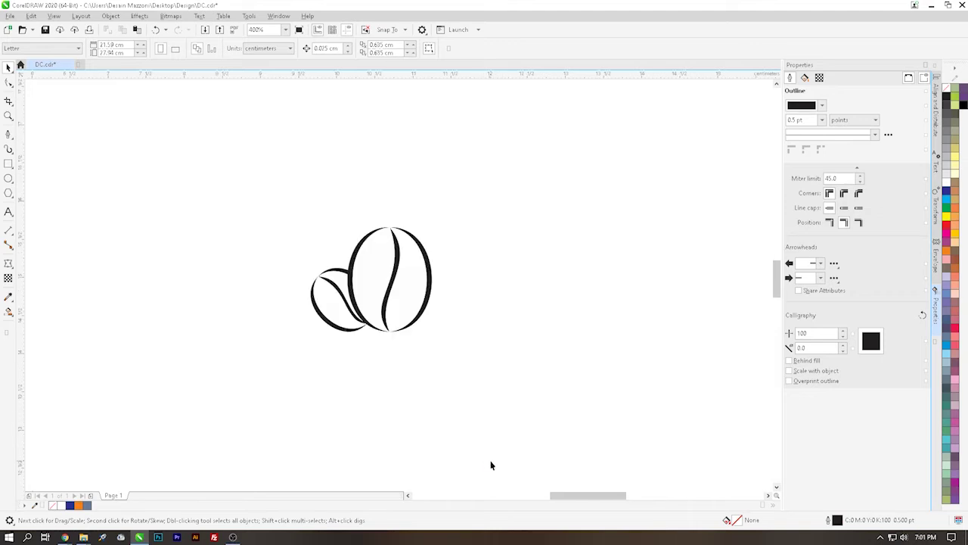
left_click(8, 134)
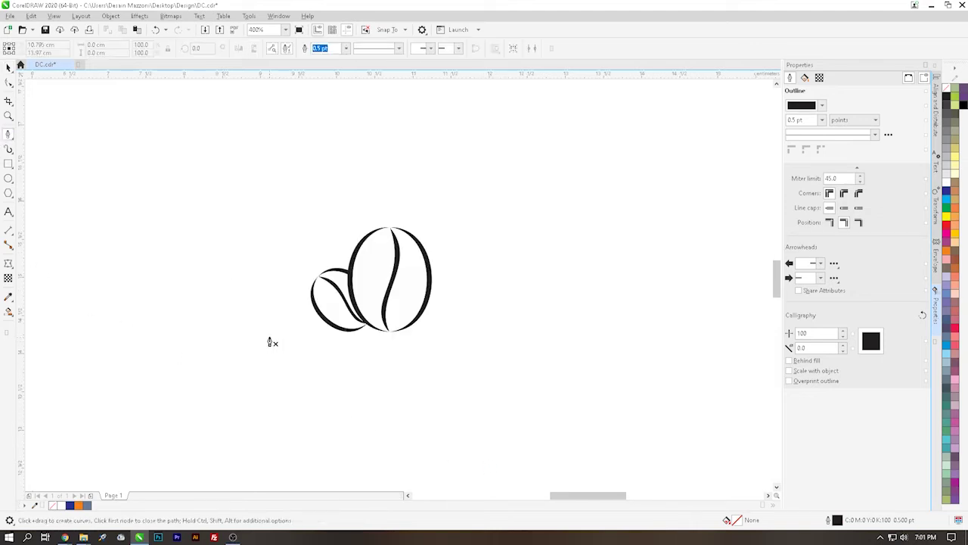
left_click(269, 337)
double_click(462, 337)
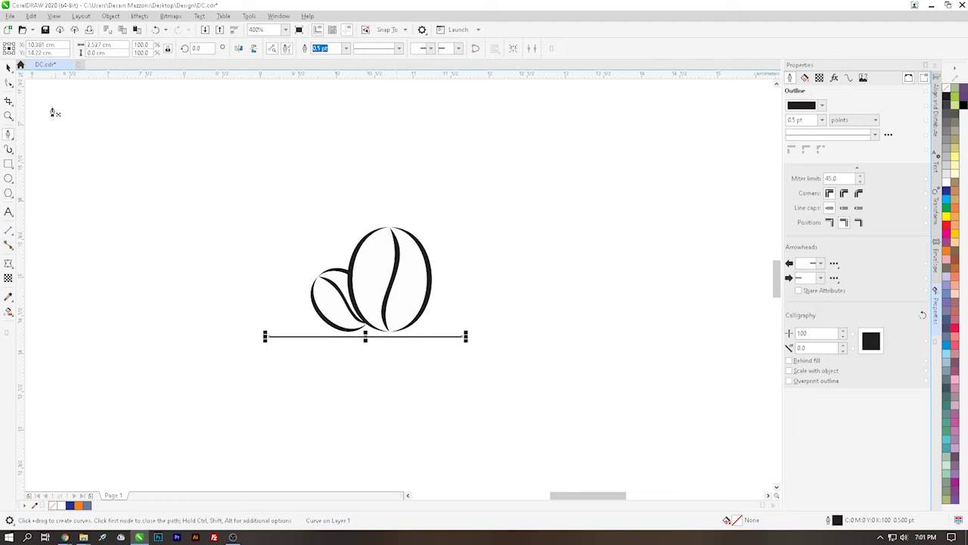
Group the small and large coffee beans together
left_click(9, 67)
left_click(331, 283)
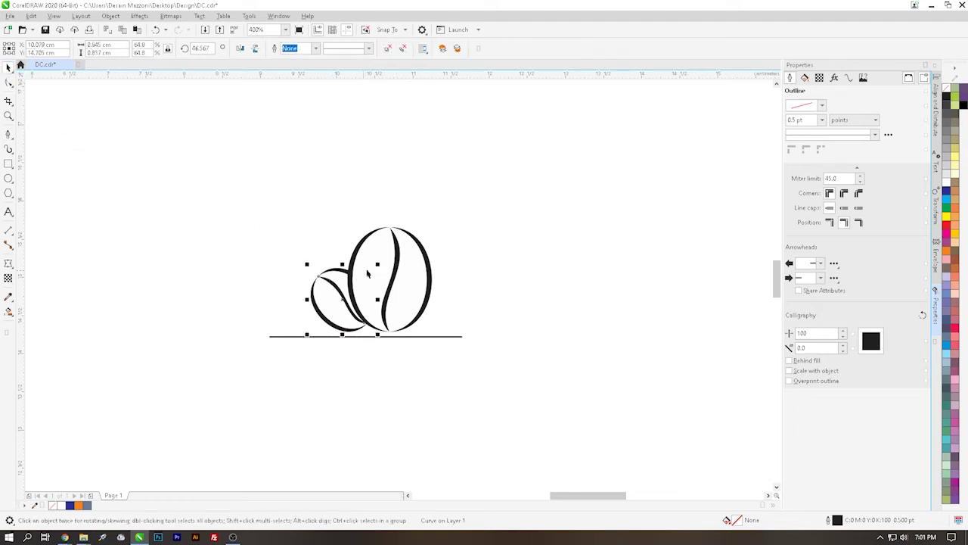
left_click(397, 264, "shift")
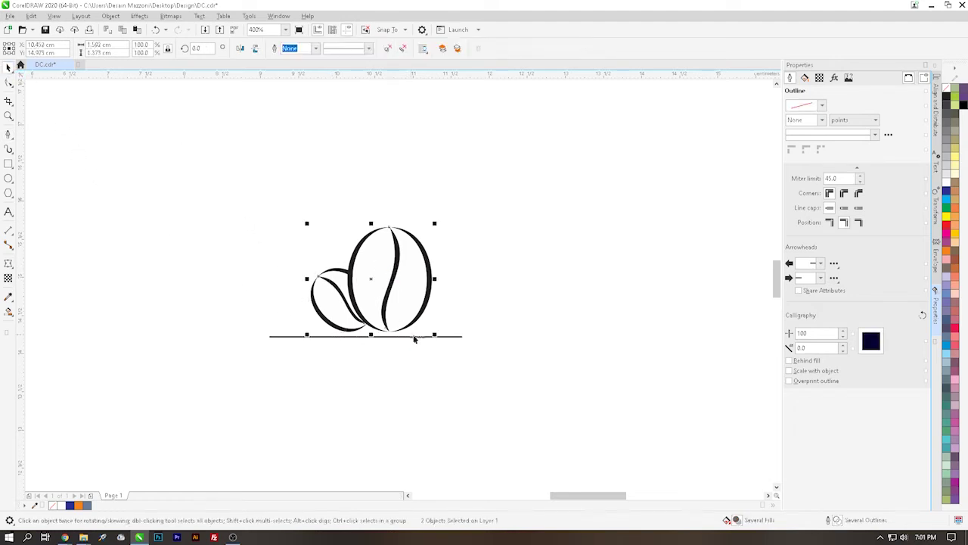
Centre the horizontal line beneath the grouped beans
left_click(457, 336)
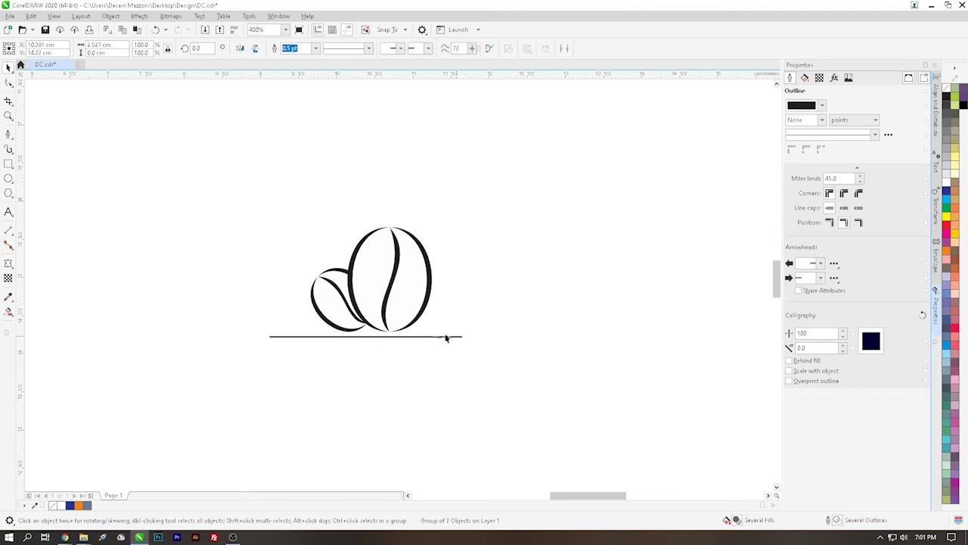
left_click(388, 303, "shift")
key("c")
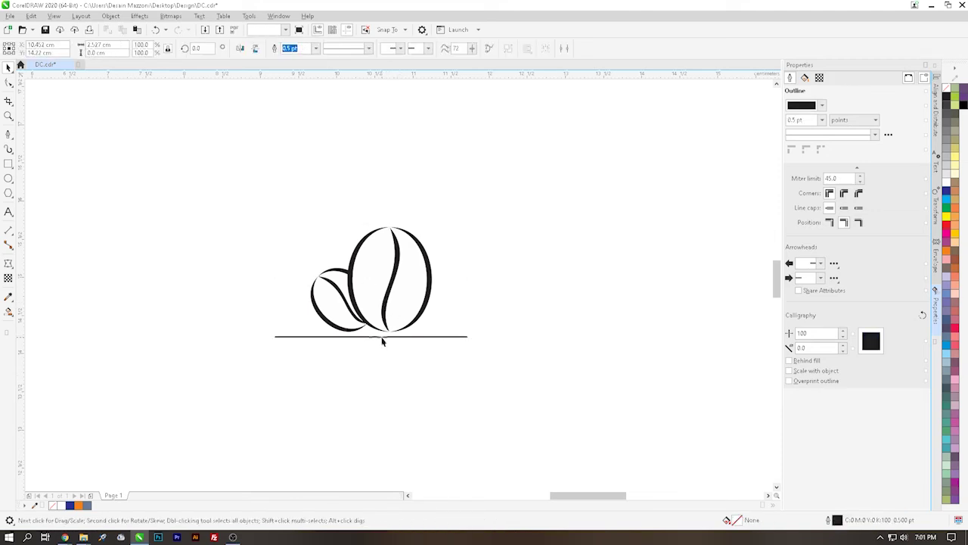
left_click(383, 337)
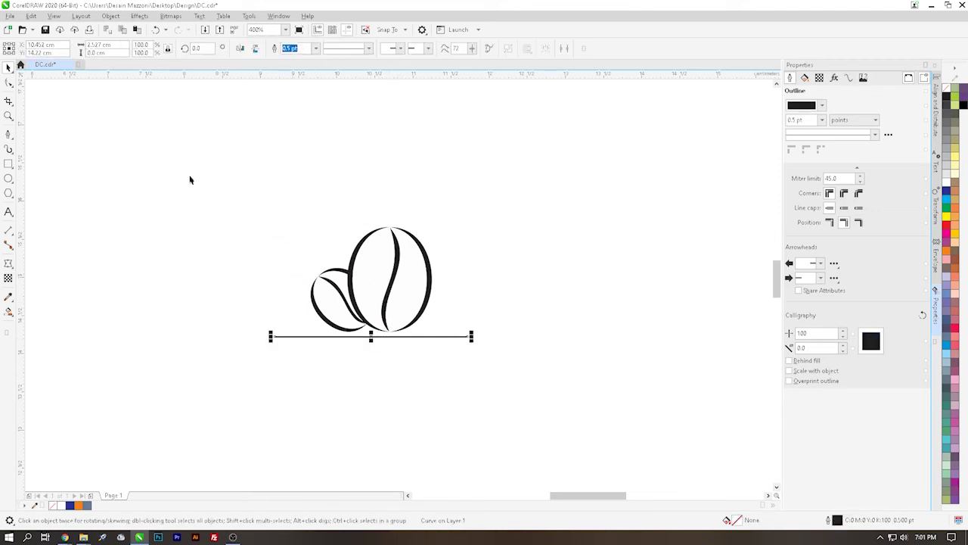
Apply a tapered Artistic Media preset stroke, thick in the middle and pointed at both ends, to the horizontal line beneath the beans
left_click(12, 149)
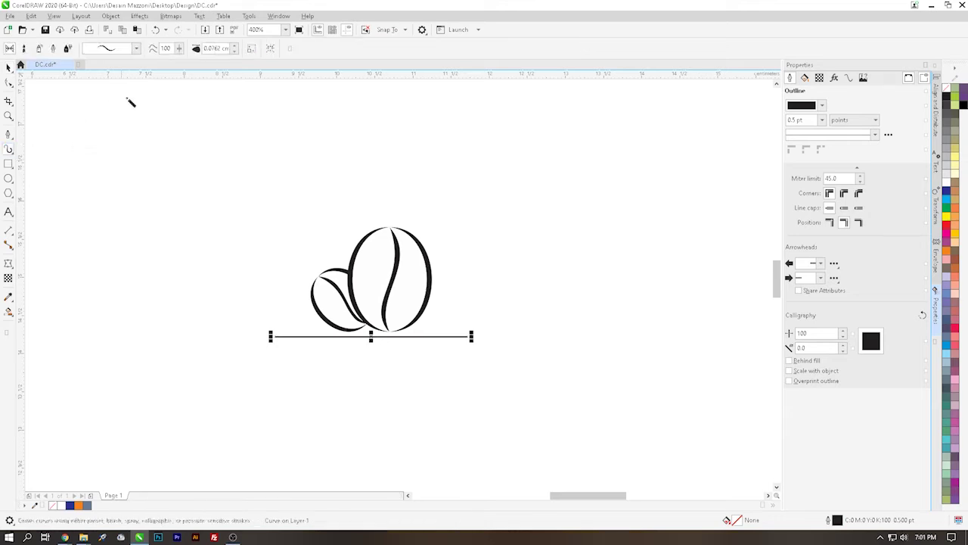
left_click(137, 48)
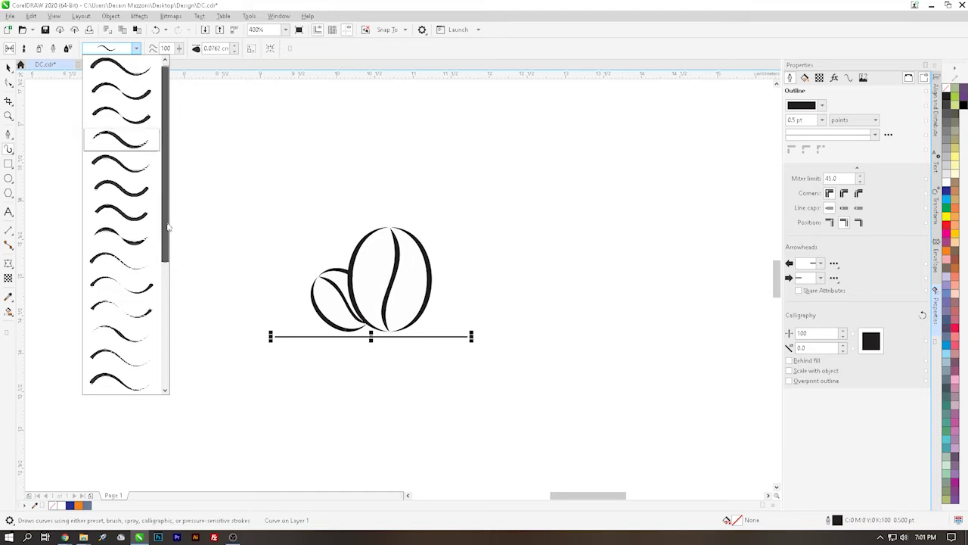
left_click_drag(168, 227, 165, 347)
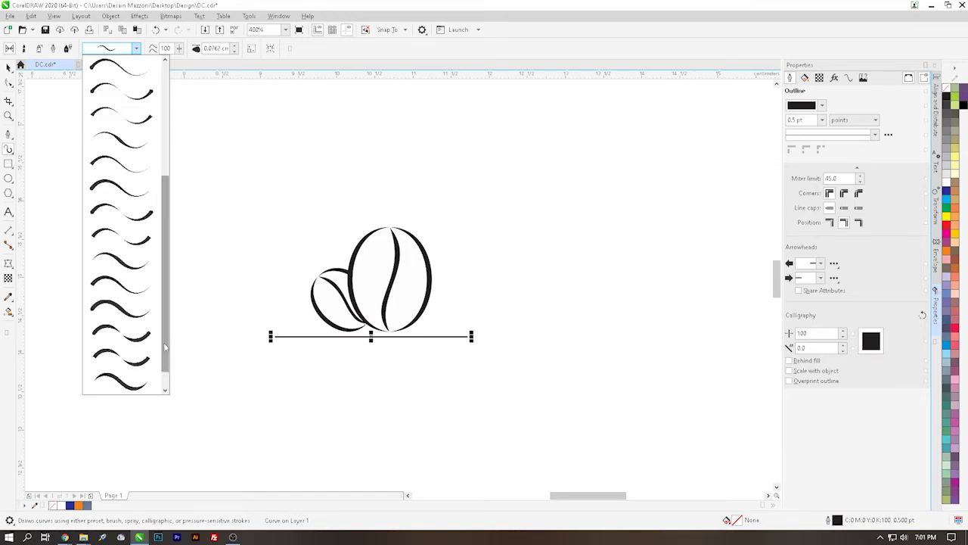
left_click(121, 382)
key("space")
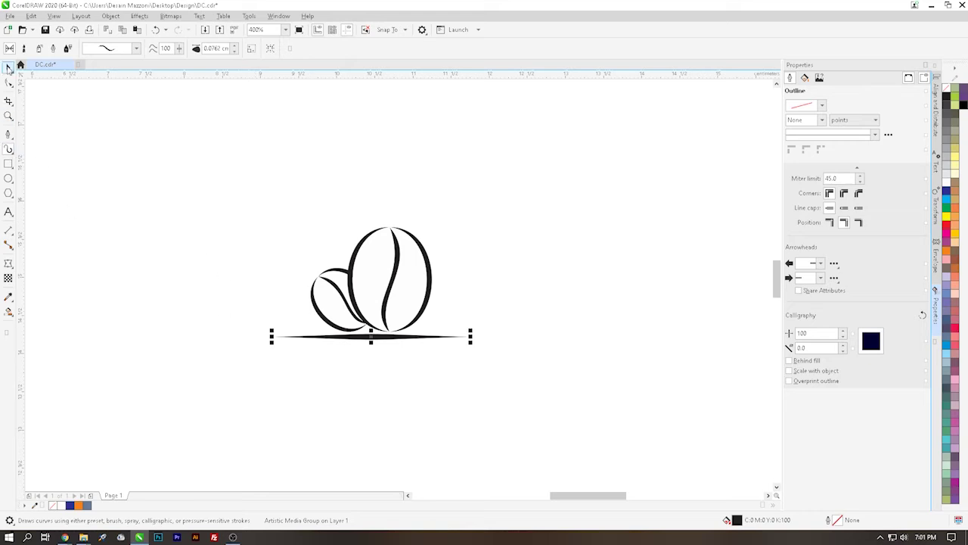
left_click_drag(484, 368, 255, 323)
right_click(363, 338)
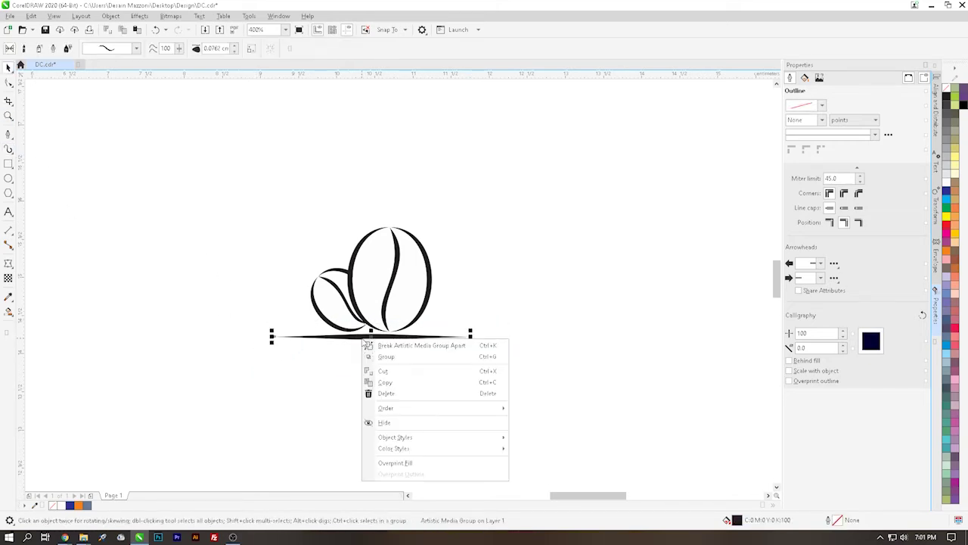
key("Escape")
left_click(317, 396)
left_click(366, 339, "ctrl")
right_click(368, 342)
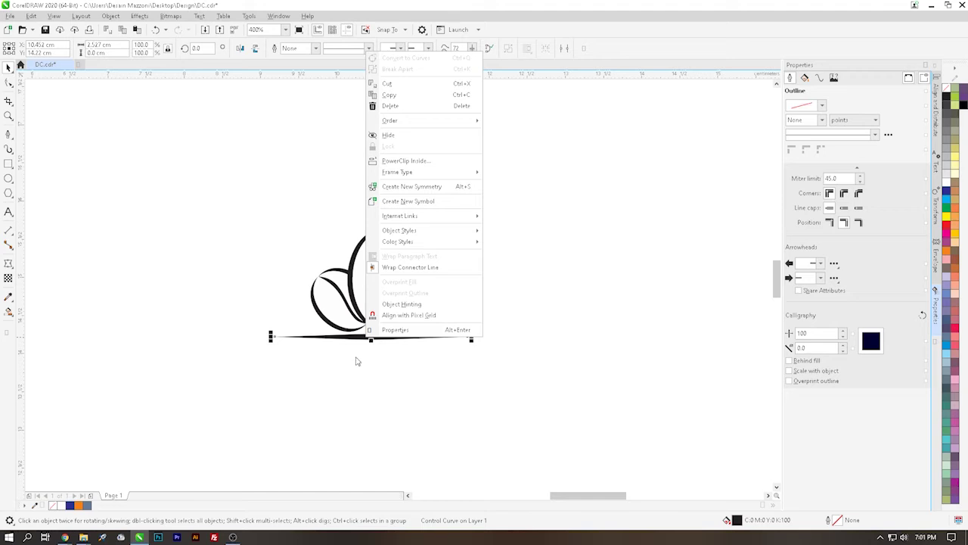
key("Escape")
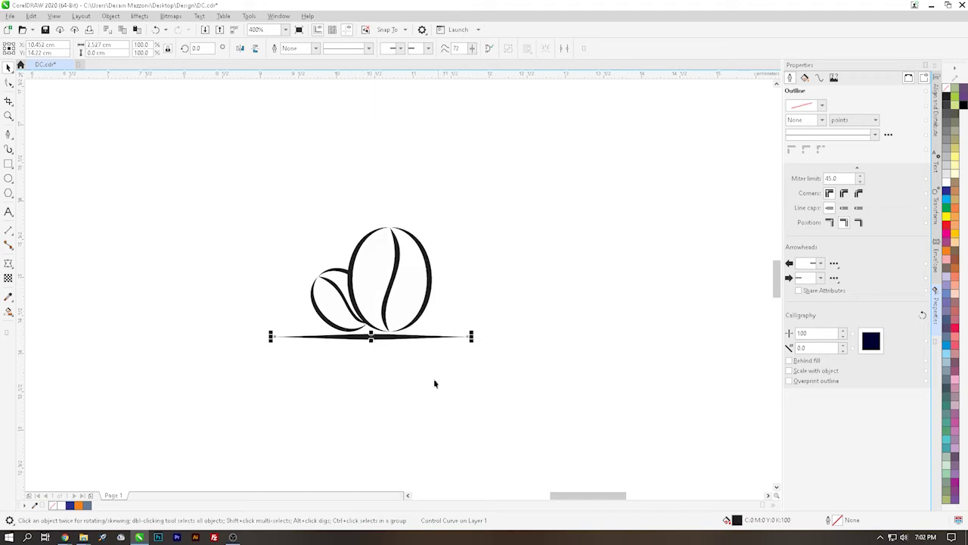
Break the tapered line's Artistic Media Group apart, separating the stroke shape from its control curve, and keep the shape in place
scroll(387, 335, "up", 2)
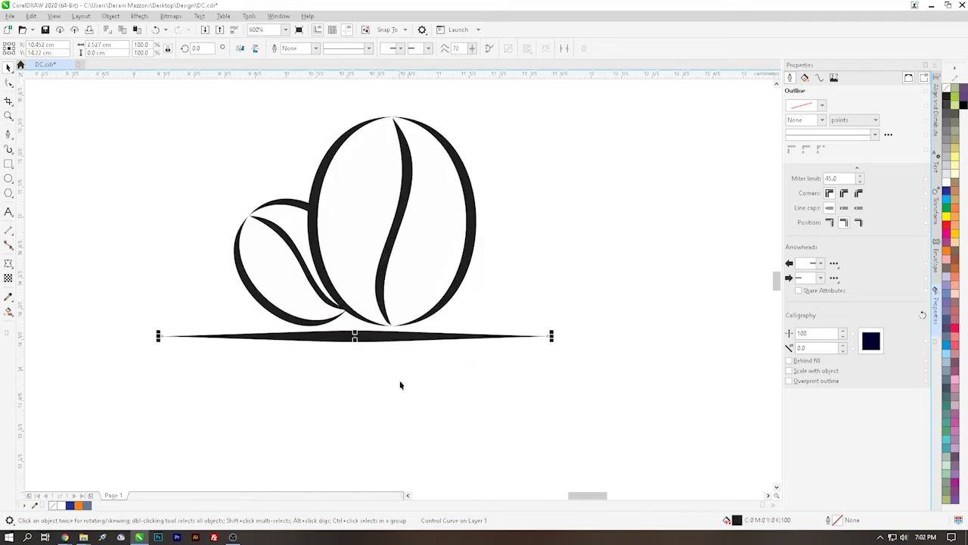
left_click_drag(633, 421, 112, 304)
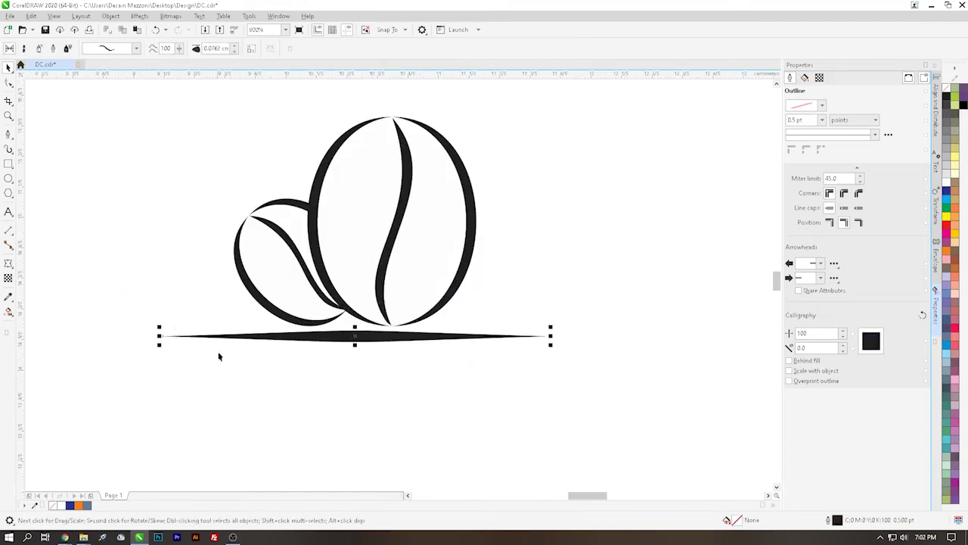
right_click(257, 338)
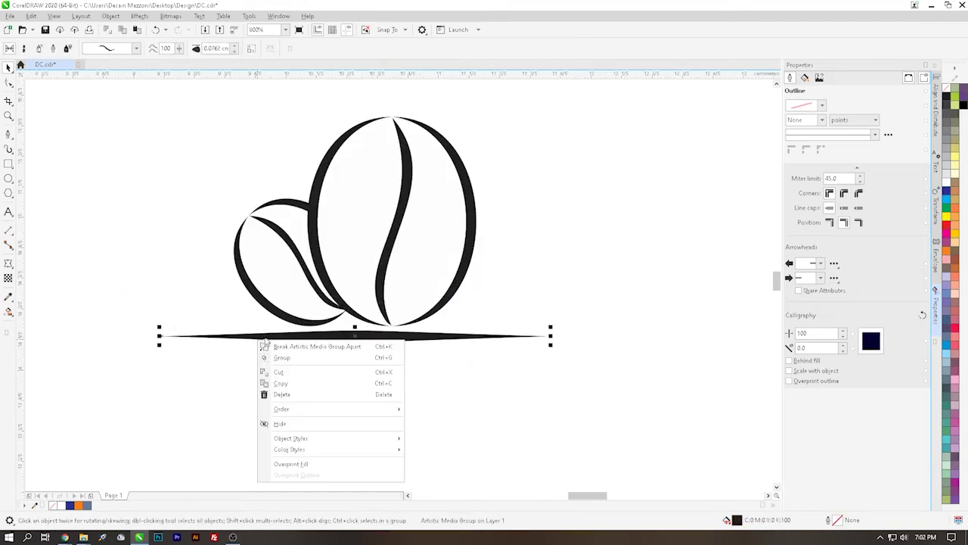
left_click(265, 346)
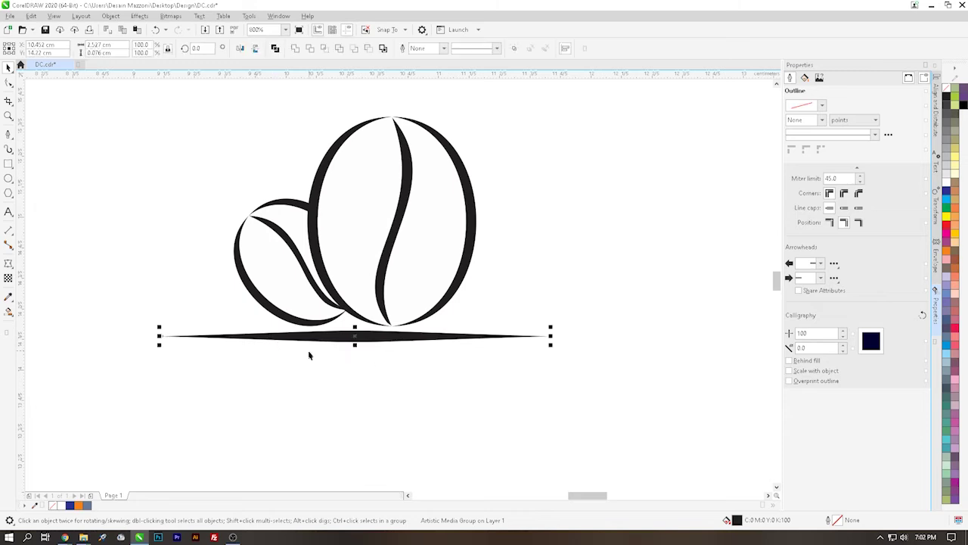
left_click_drag(348, 350, 333, 372)
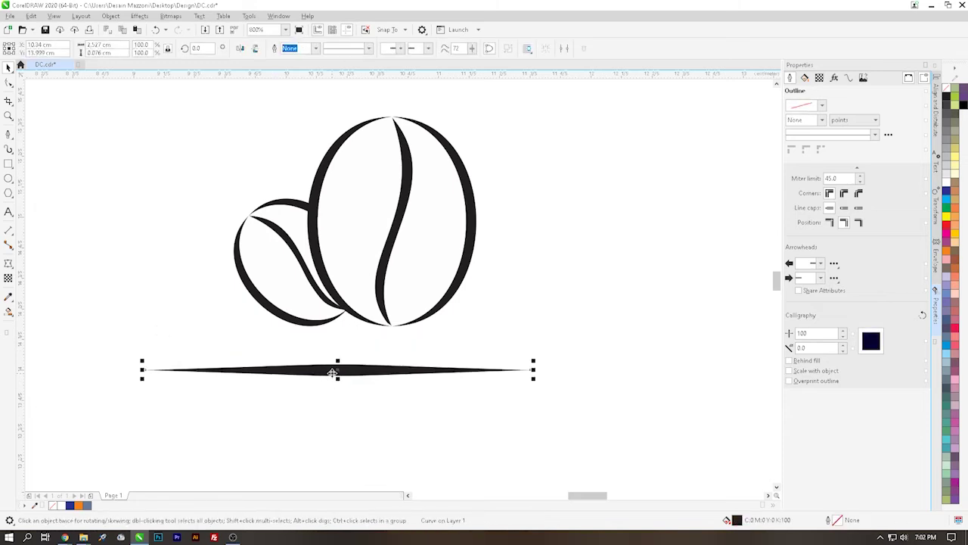
key("ctrl+z")
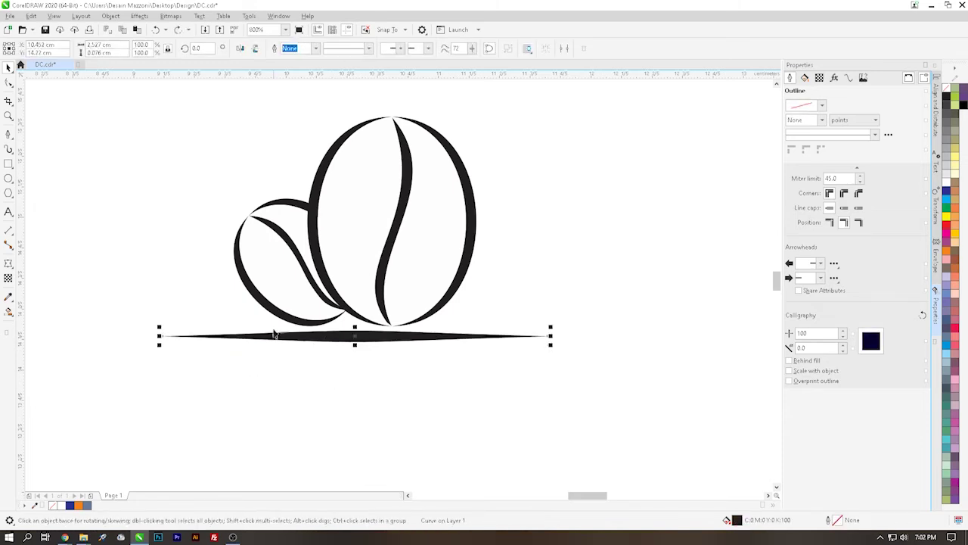
Bend the middle of the tapered line slightly upward with a single-arc envelope to form a shallow arch
left_click(8, 262)
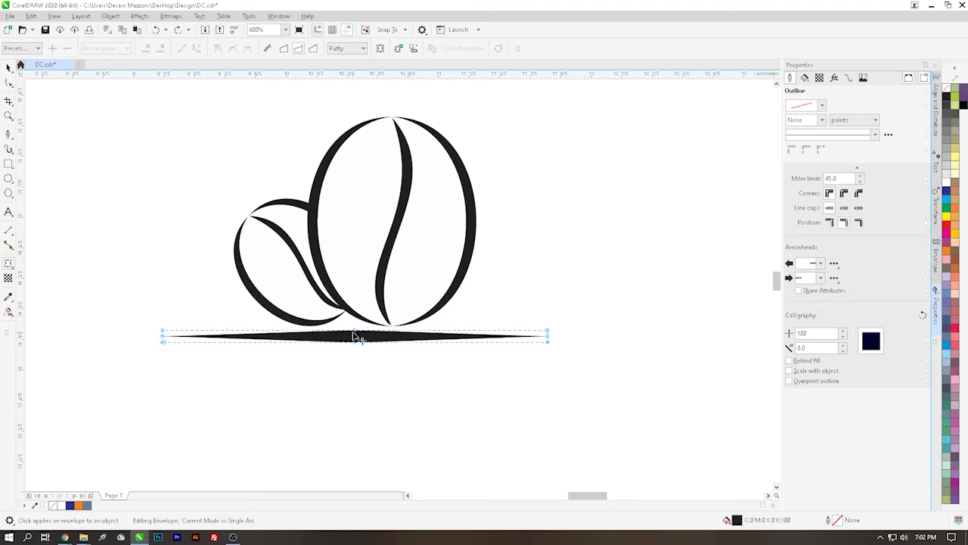
left_click_drag(357, 334, 356, 325)
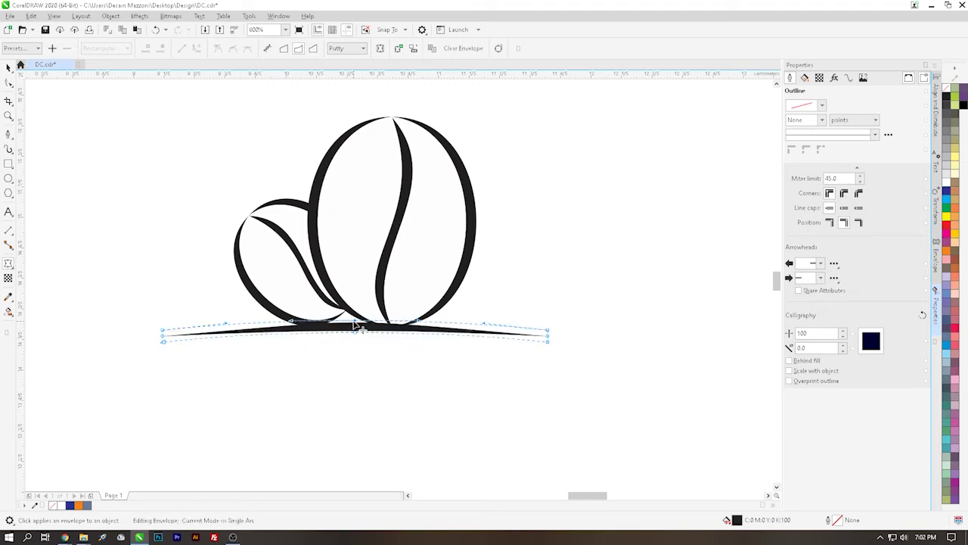
left_click(9, 67)
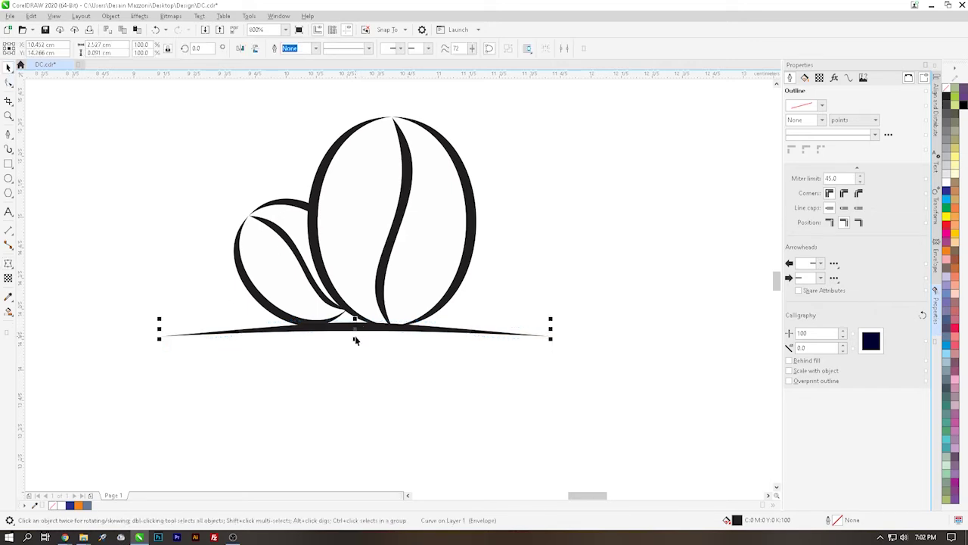
Move the arched line down so that its crest sits right at the bottoms of the two beans
key("Down")
scroll(361, 330, "up", 2)
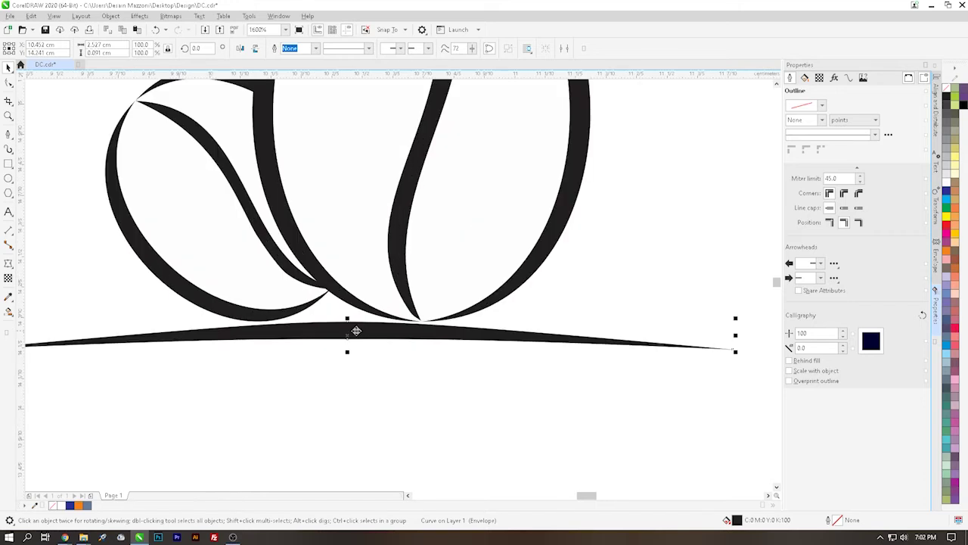
left_click_drag(357, 328, 358, 329)
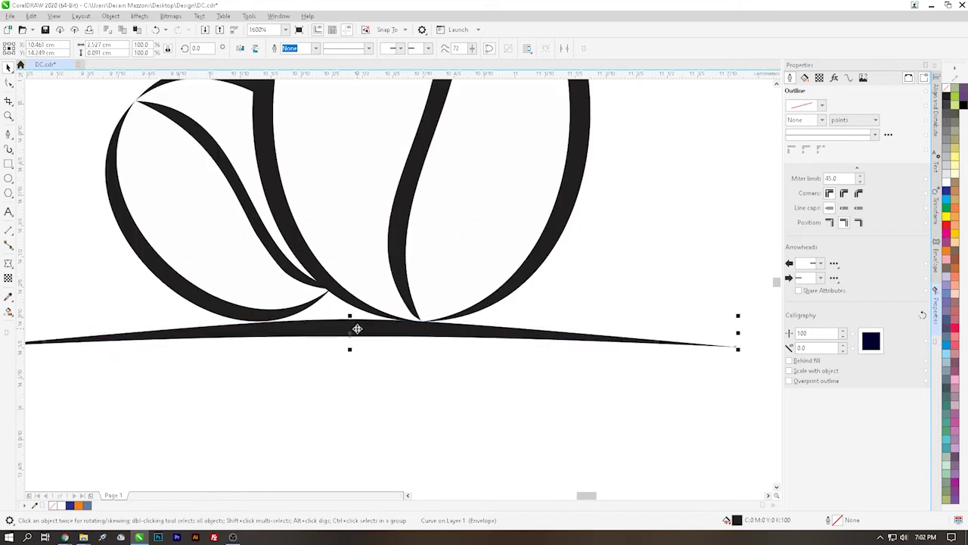
scroll(341, 322, "down", 2)
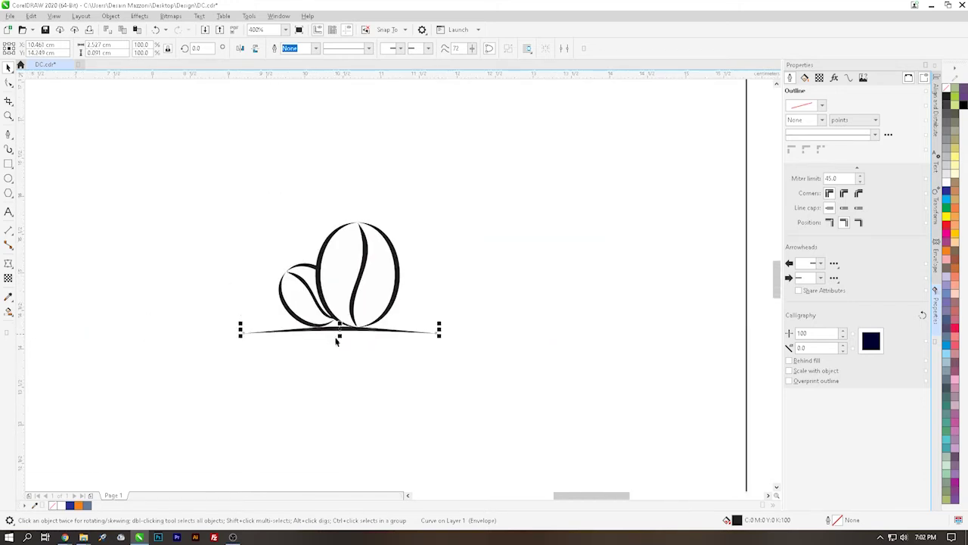
Centre the arched line horizontally beneath the grouped beans
left_click(340, 354)
left_click(340, 333)
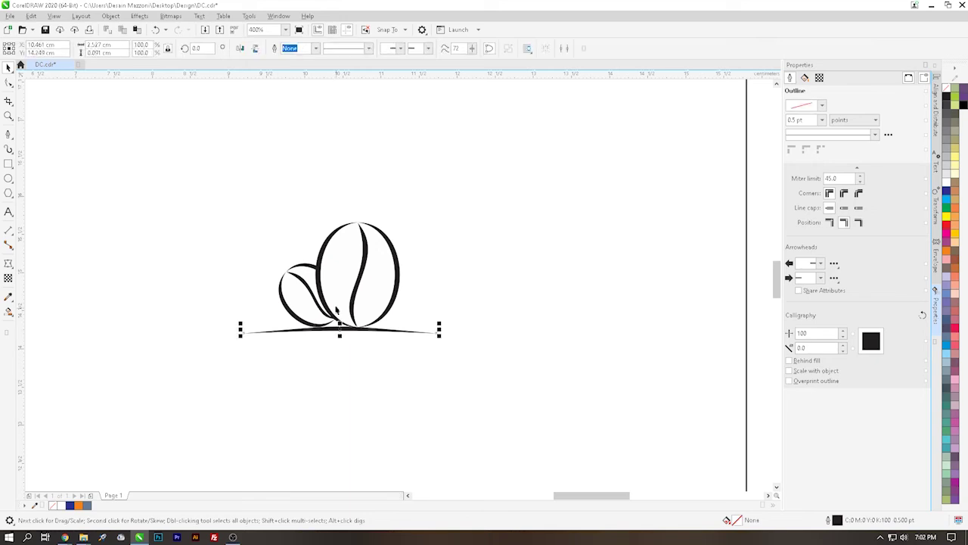
left_click(321, 284, "shift")
left_click(338, 351)
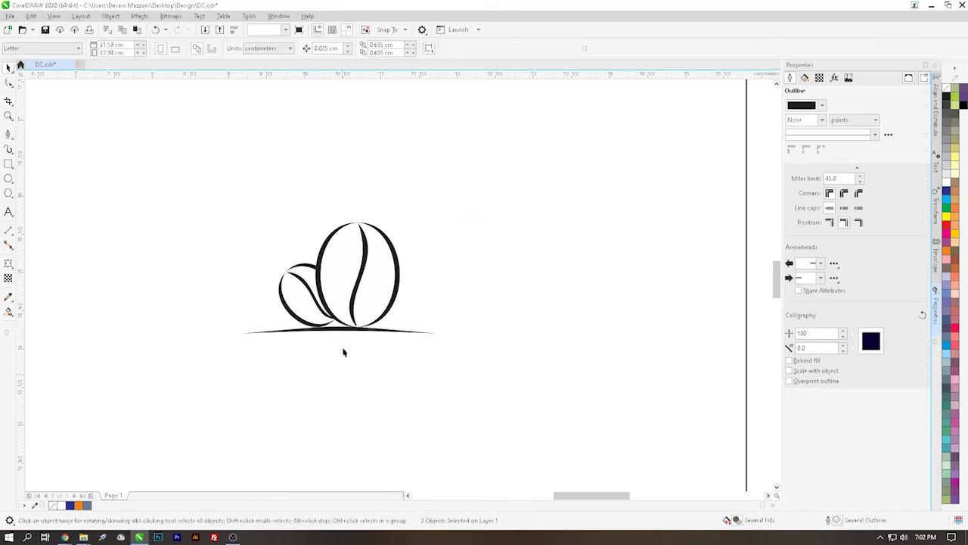
Place a vertically mirrored copy of the arched line about 0.8 cm below the original
left_click(333, 332)
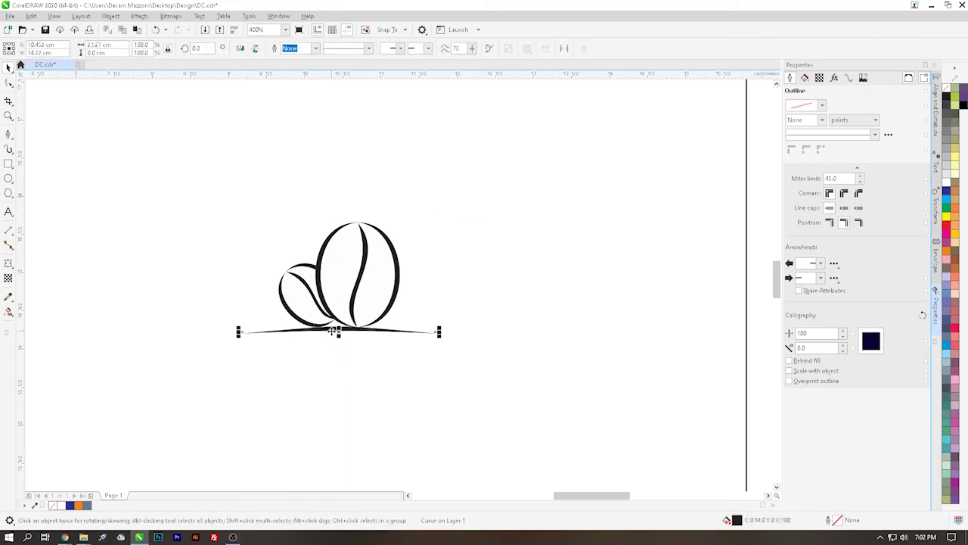
left_click_drag(338, 331, 337, 392)
left_click(256, 48)
left_click(255, 48)
left_click(335, 334, "shift")
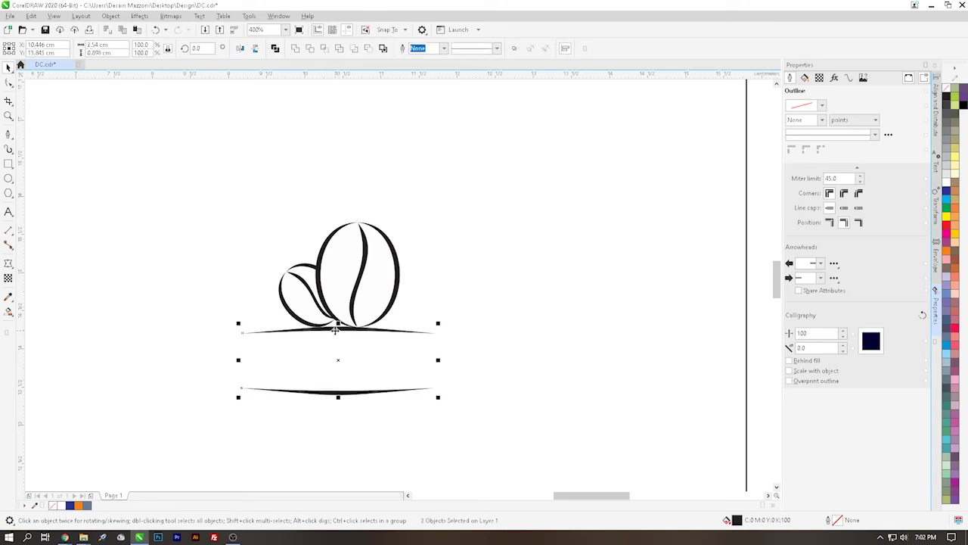
left_click(489, 340)
Add 15 pt artistic text starting between the two curved lines, with DEVIX on the first line and COFFEE on the second
left_click(9, 211)
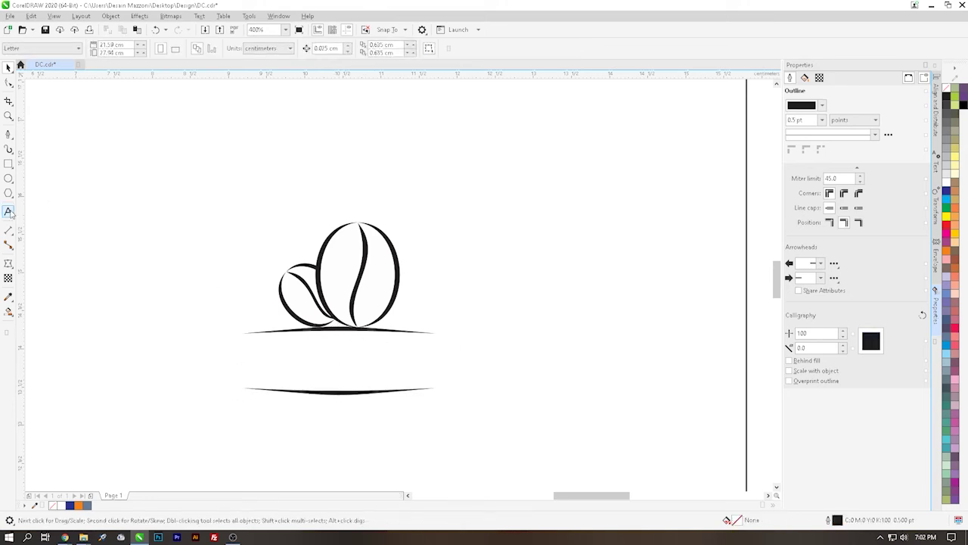
left_click(295, 347)
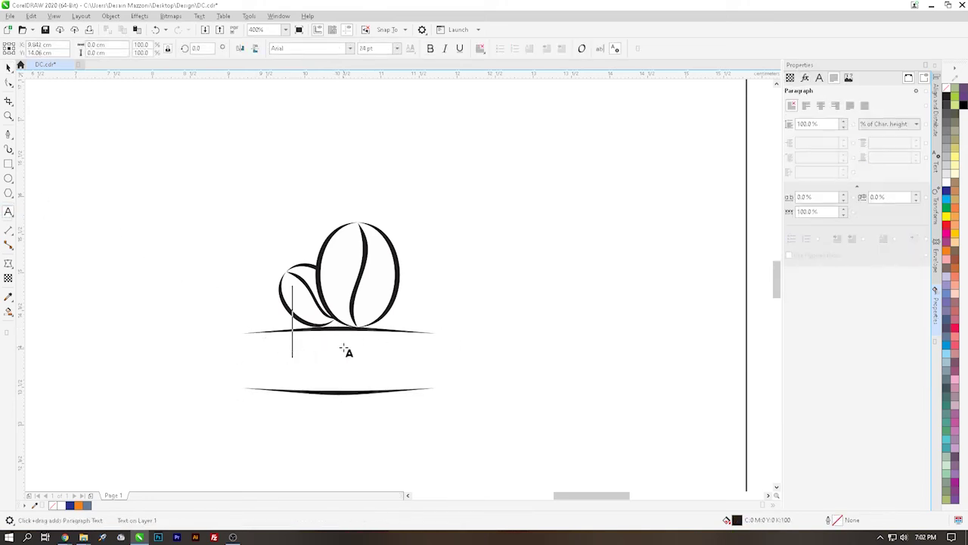
left_click(376, 48)
type("70")
key("Return")
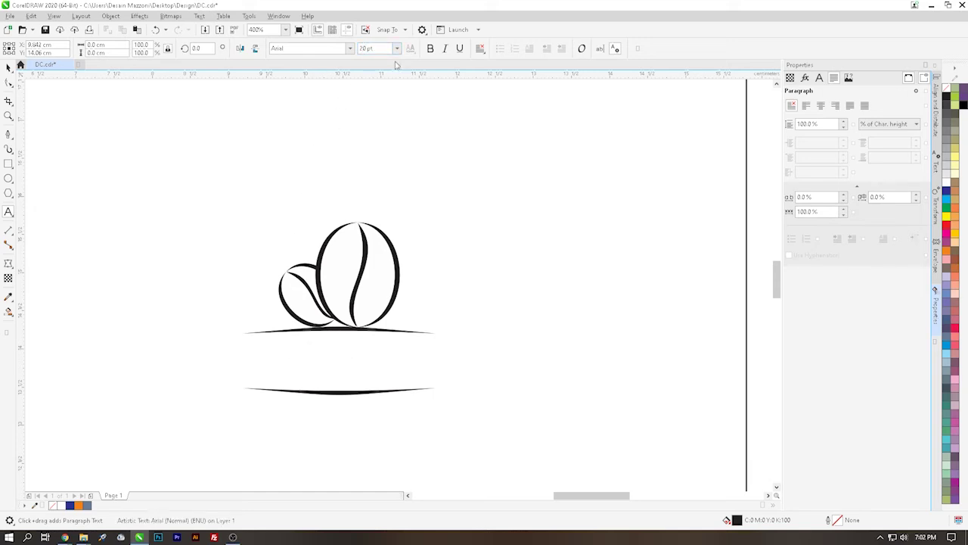
left_click(375, 49)
type("15")
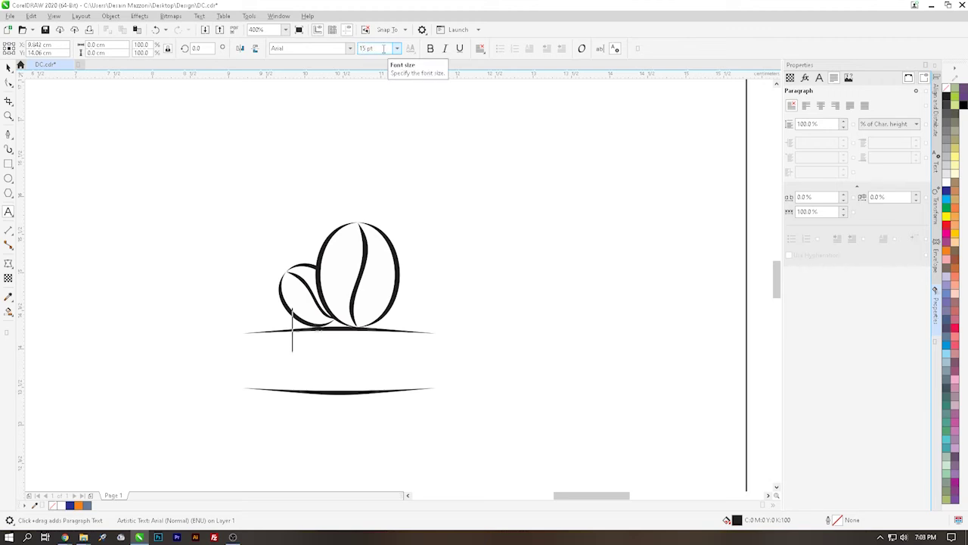
type("DEVIX")
key("Return")
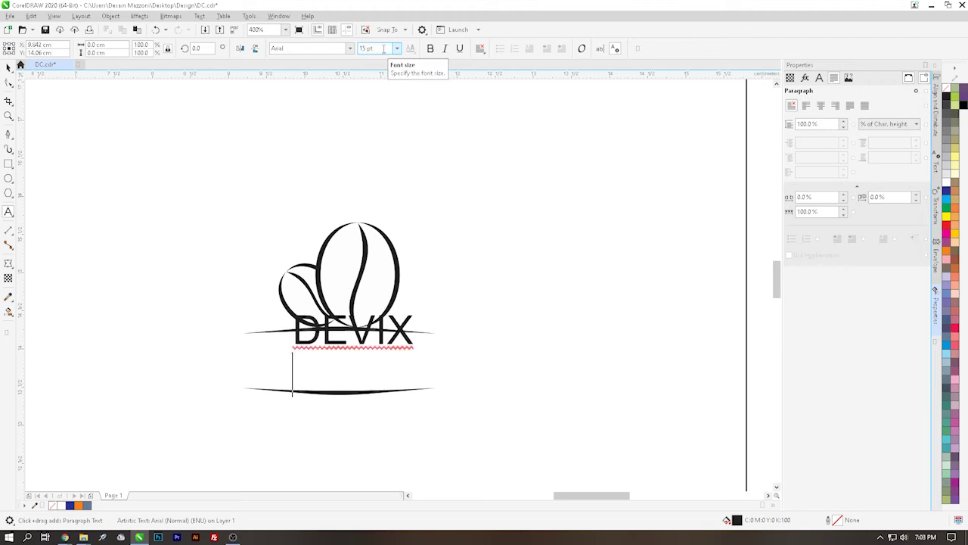
type("COFFEE")
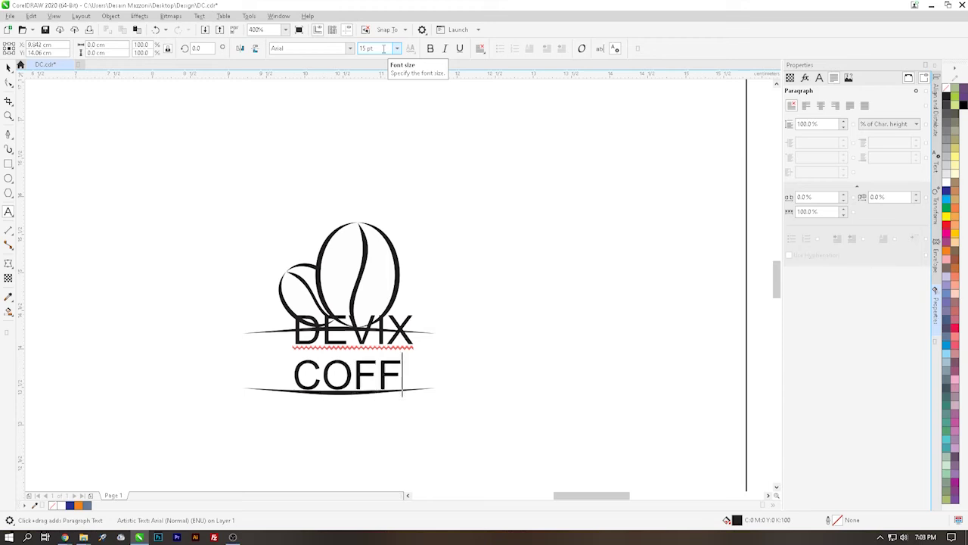
Set the alignment of the DEVIX COFFEE text to Force Justify
left_click(8, 68)
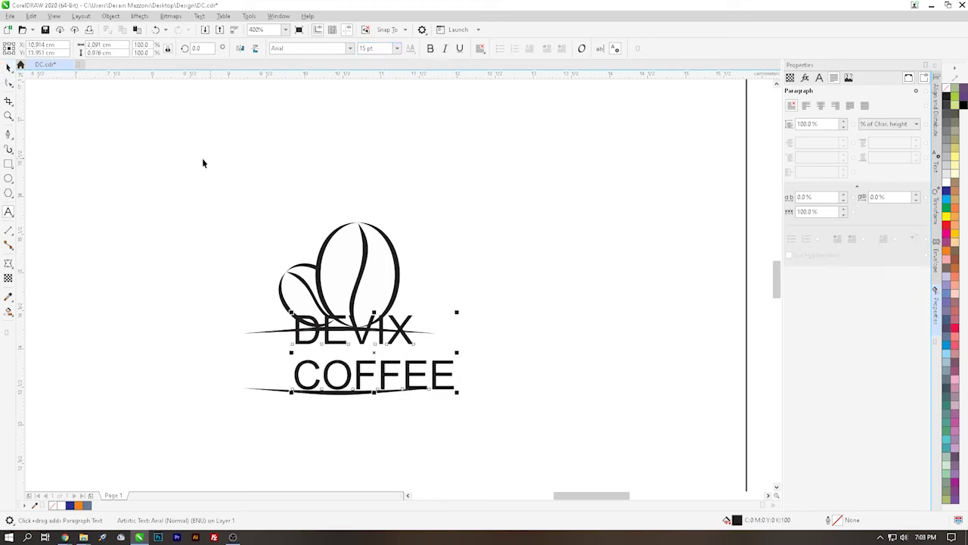
left_click(479, 49)
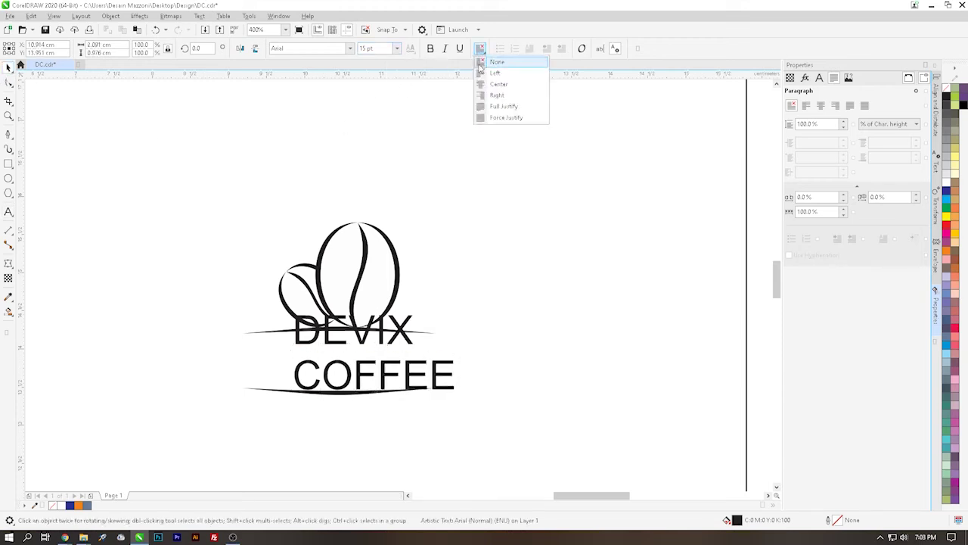
left_click(500, 118)
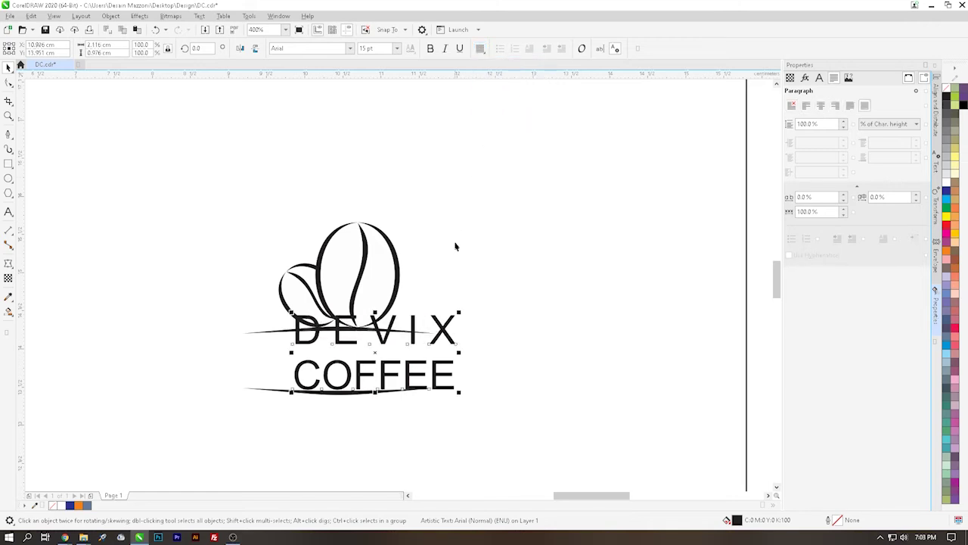
Change the font of the word DEVIX to Skybird
double_click(384, 342)
left_click_drag(457, 332, 295, 333)
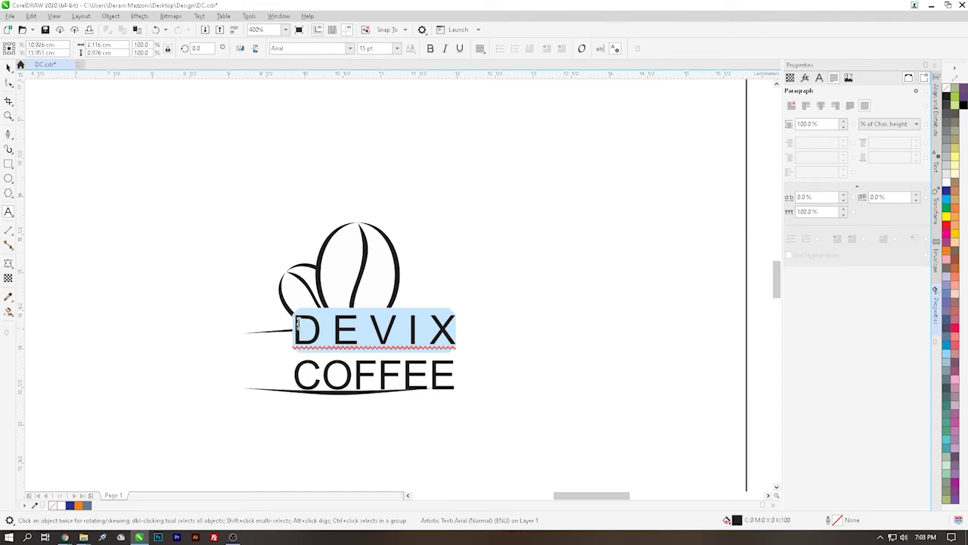
left_click(350, 48)
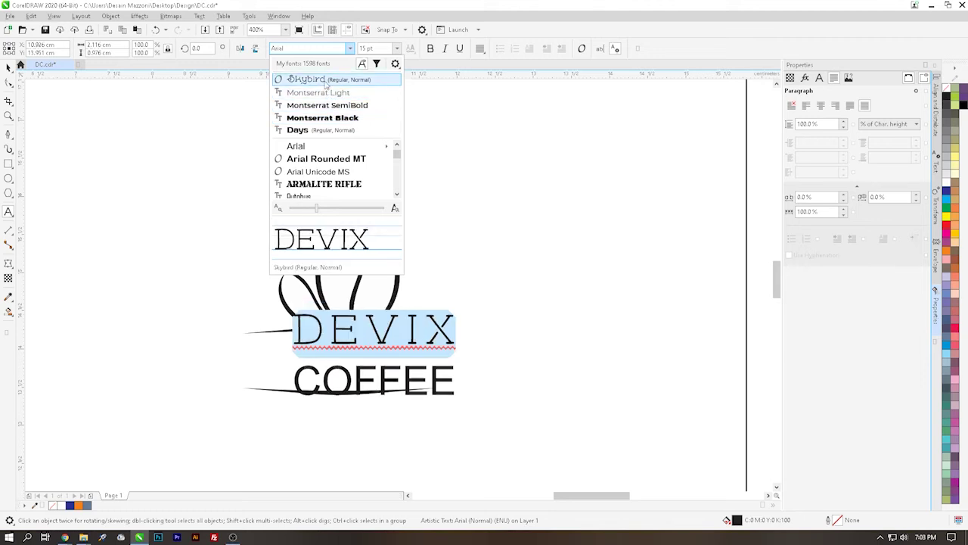
left_click(327, 80)
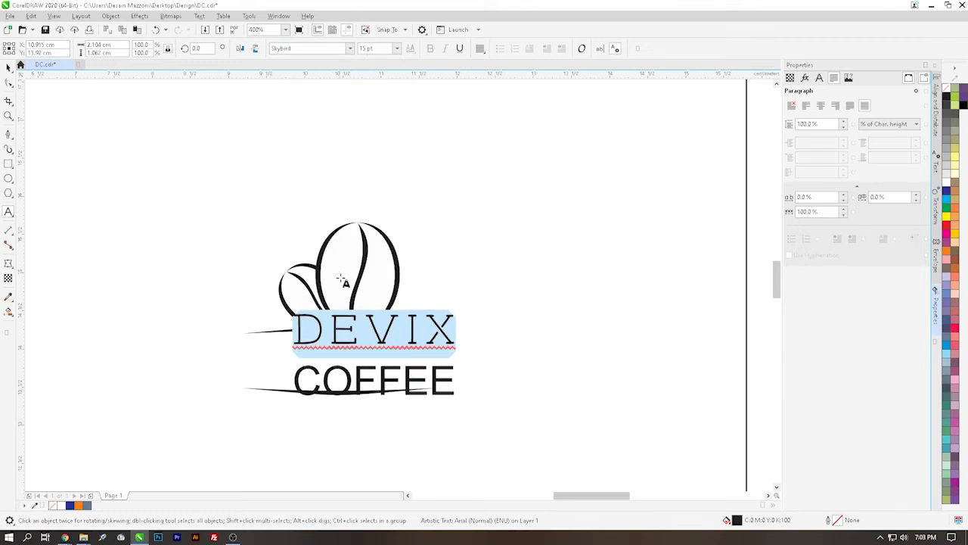
Change the font of the word COFFEE to Montserrat Light
left_click_drag(293, 381, 460, 383)
left_click(350, 49)
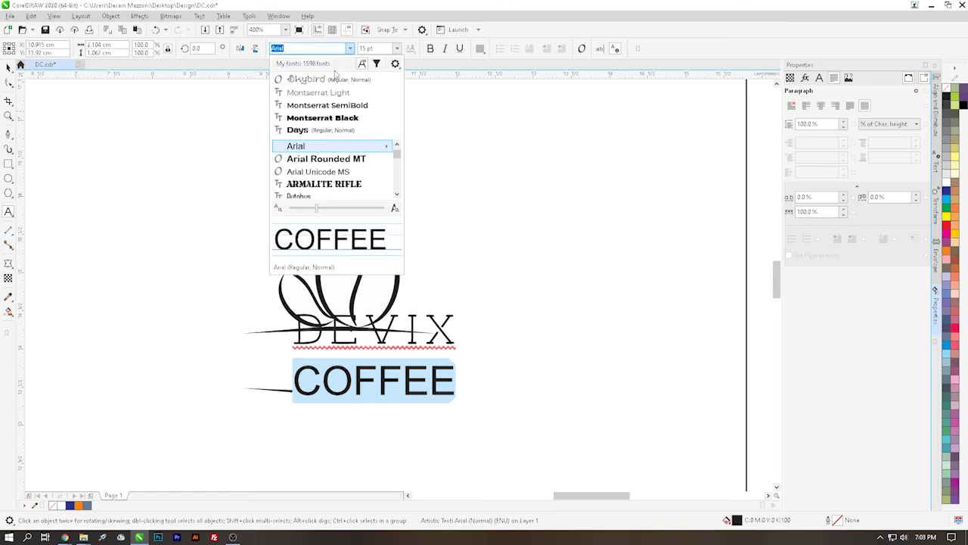
left_click(335, 94)
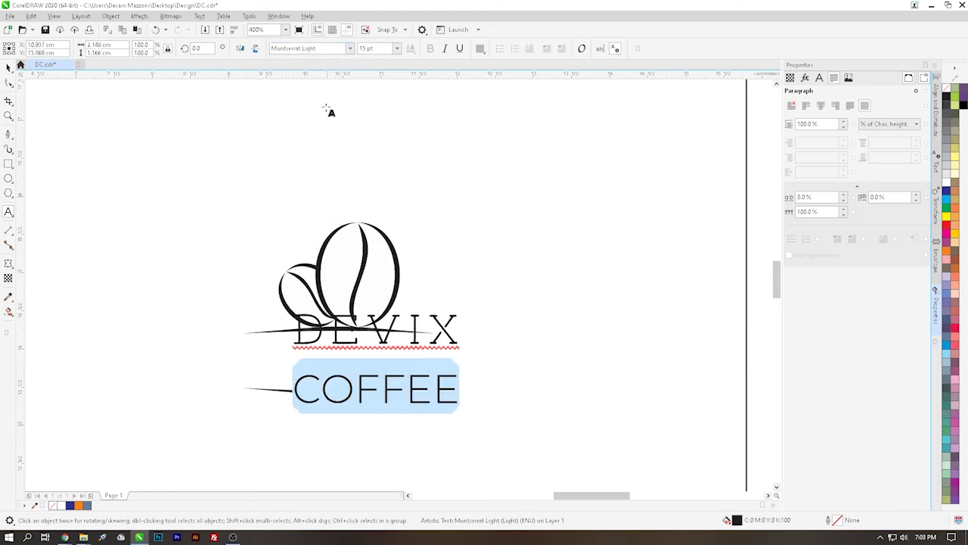
left_click(9, 66)
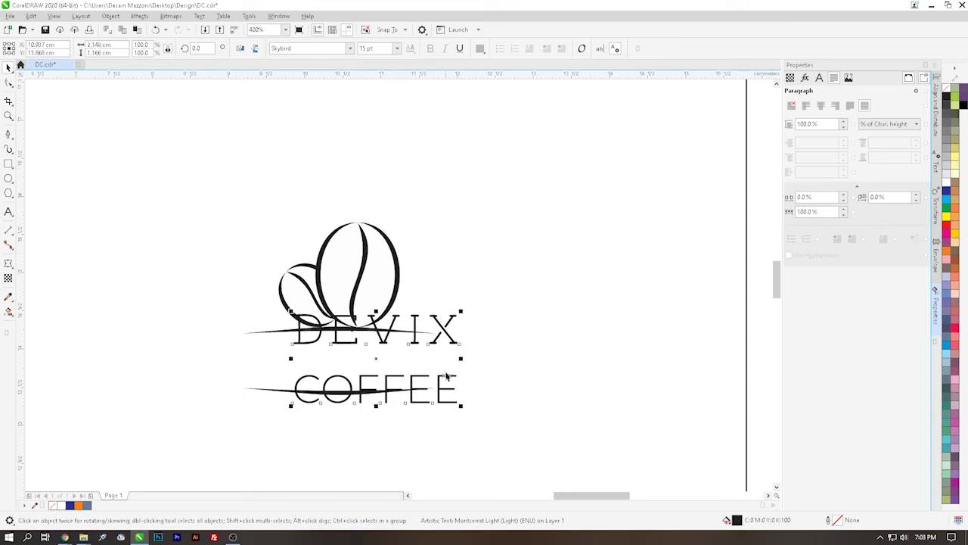
Set the line spacing of the DEVIX COFFEE text to 70% of character height
double_click(806, 124)
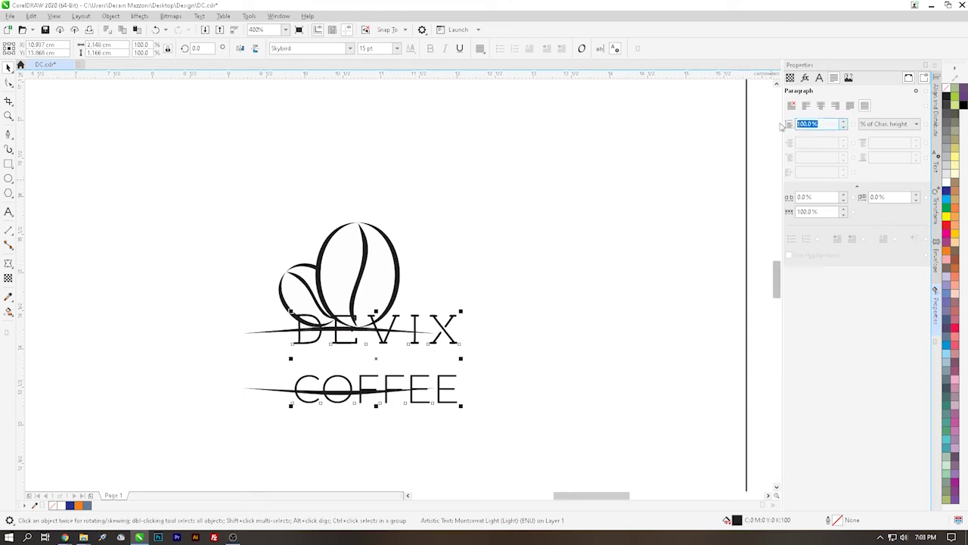
type("70")
key("Return")
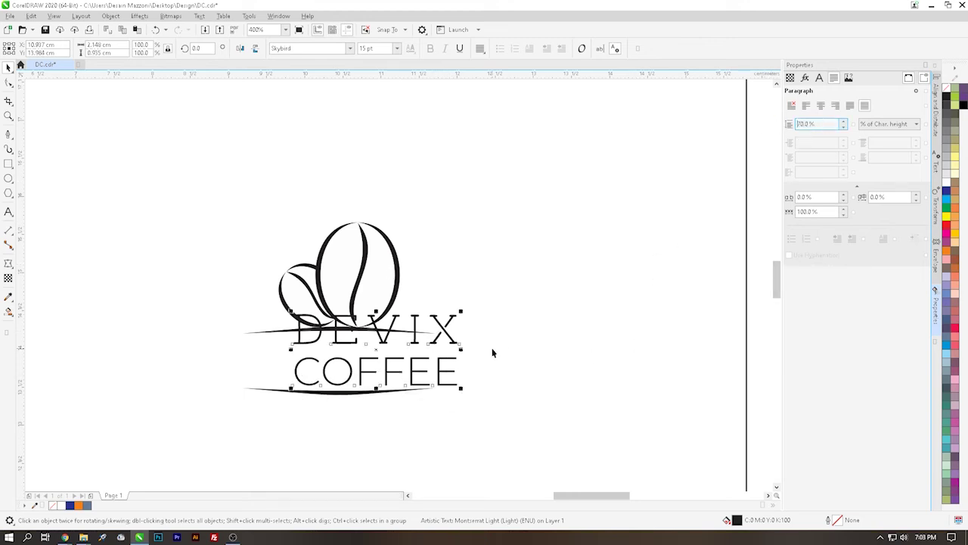
left_click(492, 352)
Set the font size of the word COFFEE to 10 pt
key("F8")
left_click(458, 371)
left_click_drag(459, 370, 296, 371)
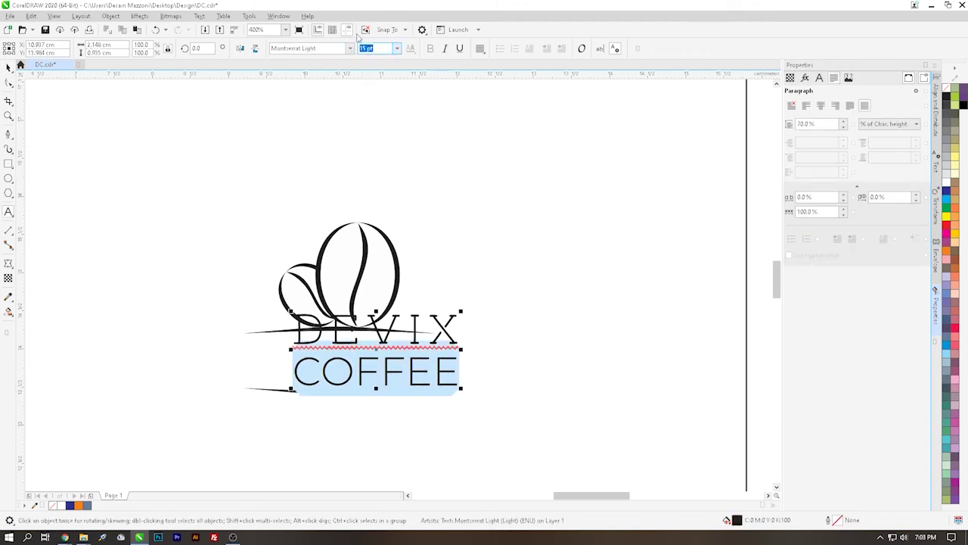
type("10")
key("Return")
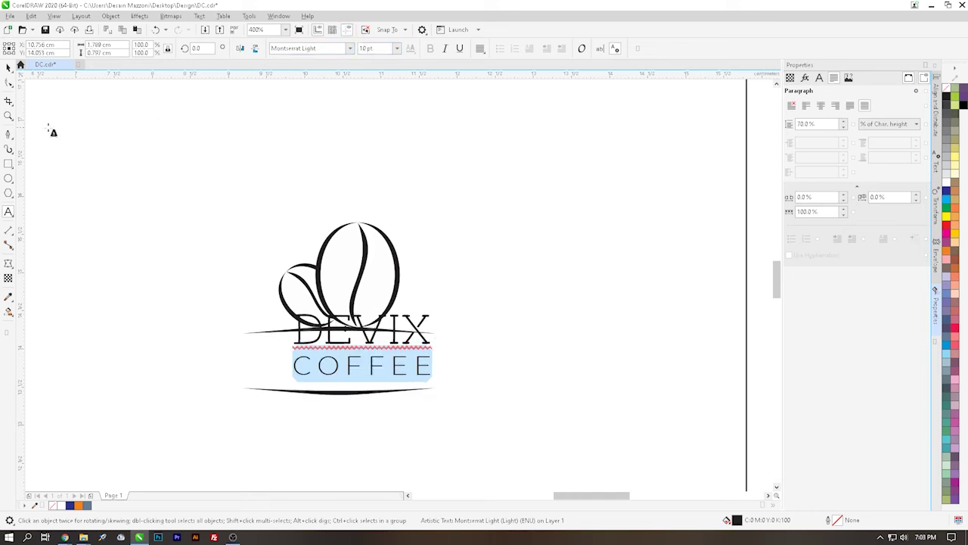
Move the DEVIX COFFEE text just beneath the upper curved line and scale it proportionally to about 2.11 cm wide
left_click(8, 67)
left_click(118, 237)
left_click_drag(367, 347, 344, 368)
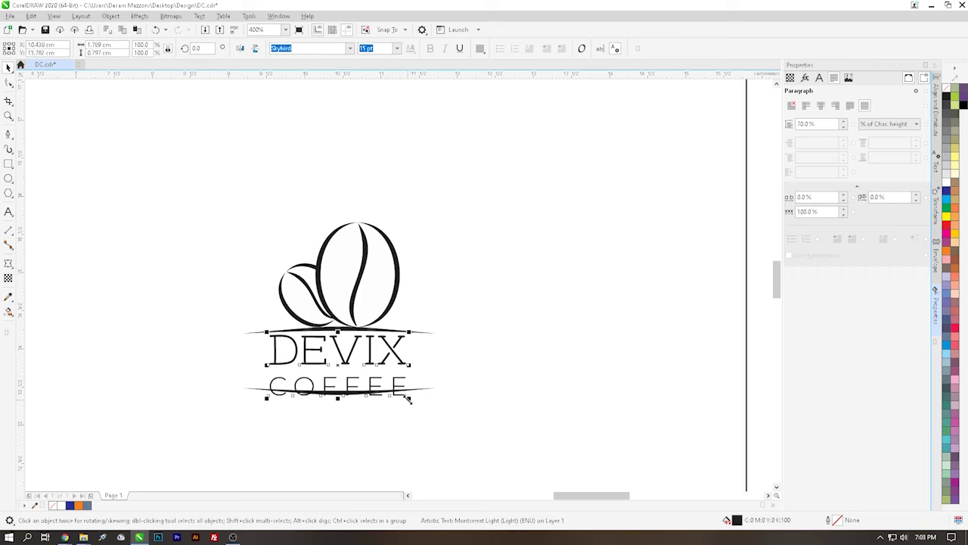
left_click_drag(407, 398, 433, 407)
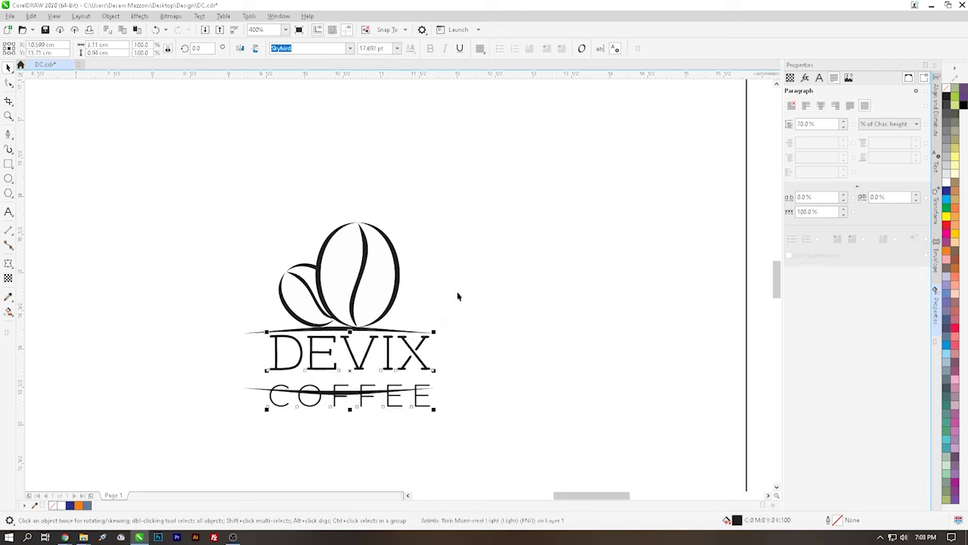
Match the DEVIX COFFEE text to the upper curved line by setting its width to 2.527 cm
left_click(388, 331)
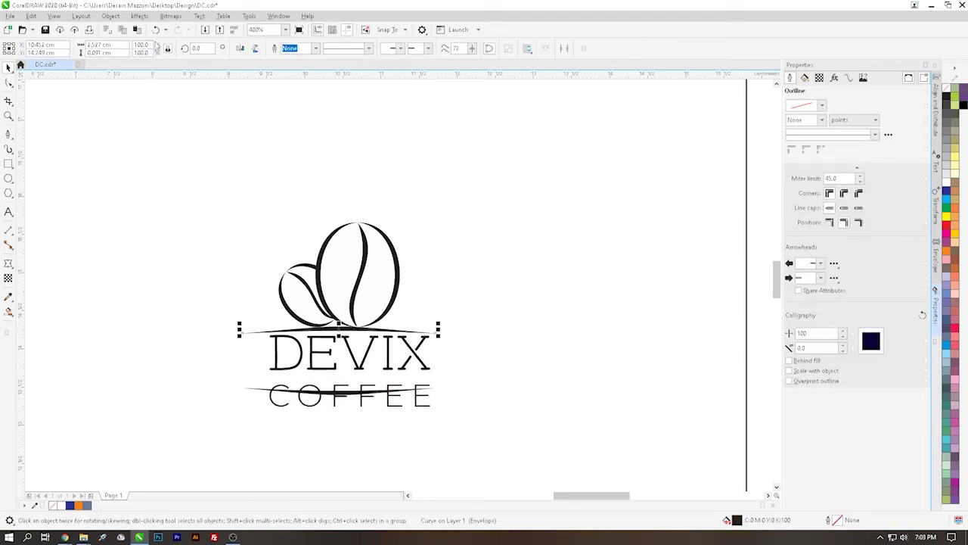
left_click(119, 47)
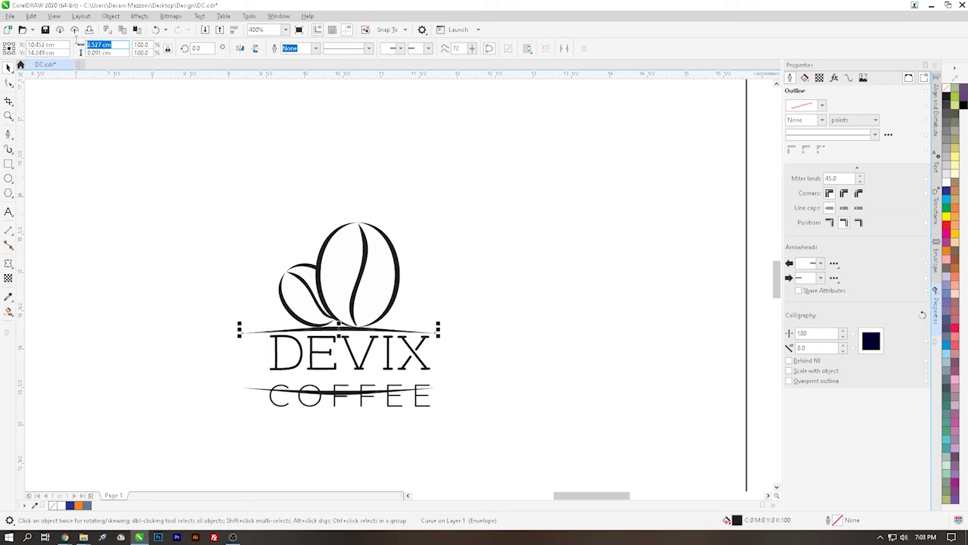
left_click(388, 361)
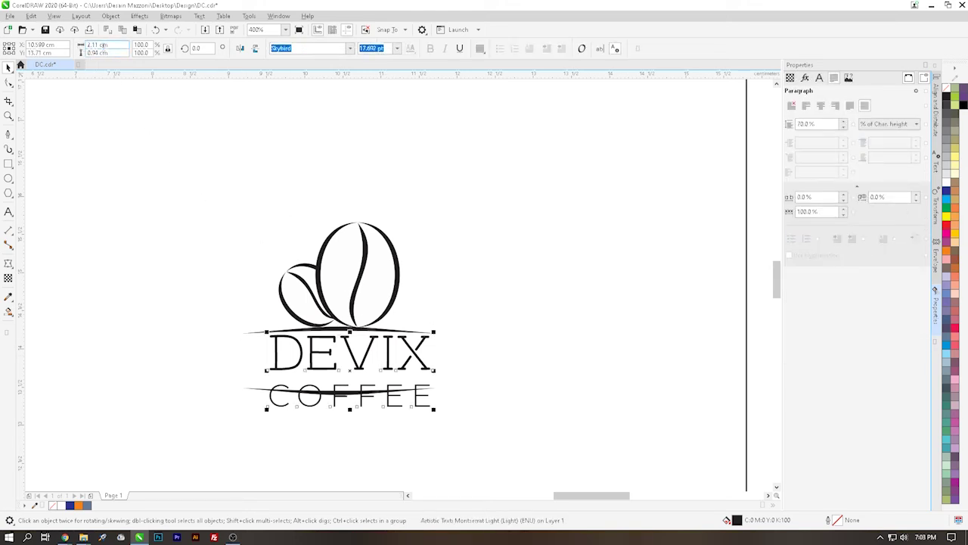
type("2.527")
key("Return")
left_click(214, 296)
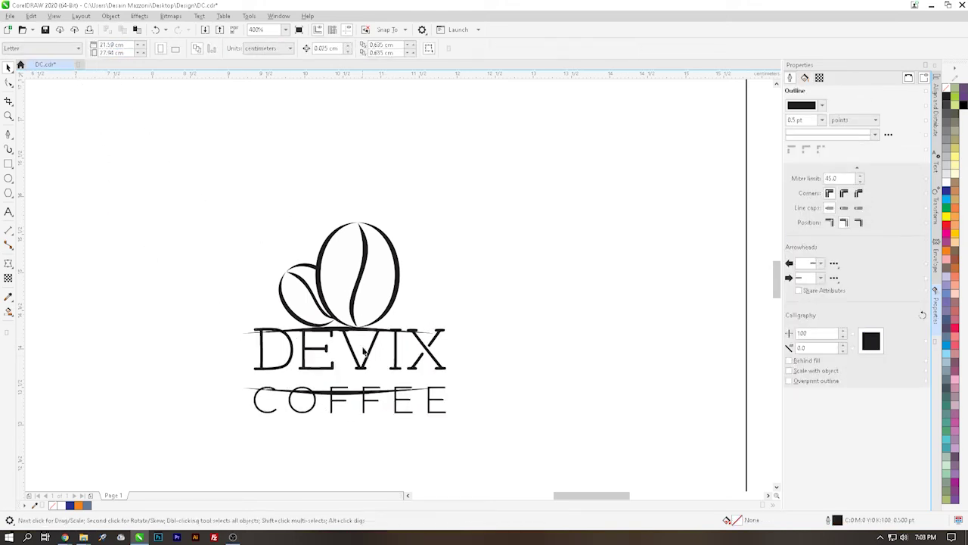
Nudge the DEVIX COFFEE text down clear of the upper curved line and centre it horizontally on that line
left_click(364, 352)
key("Down")
key("Down")
key("Down")
key("Down")
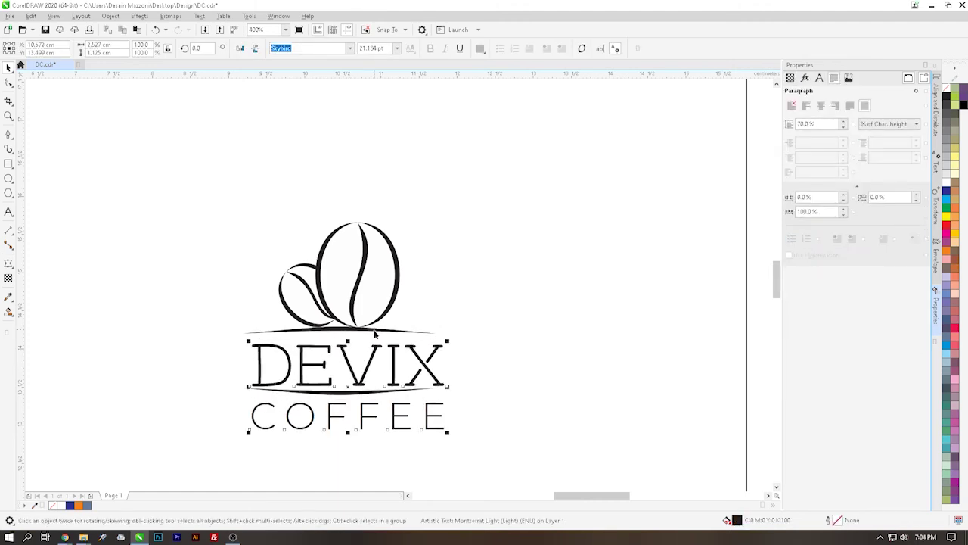
left_click(376, 334, "shift")
key("c")
left_click(491, 301)
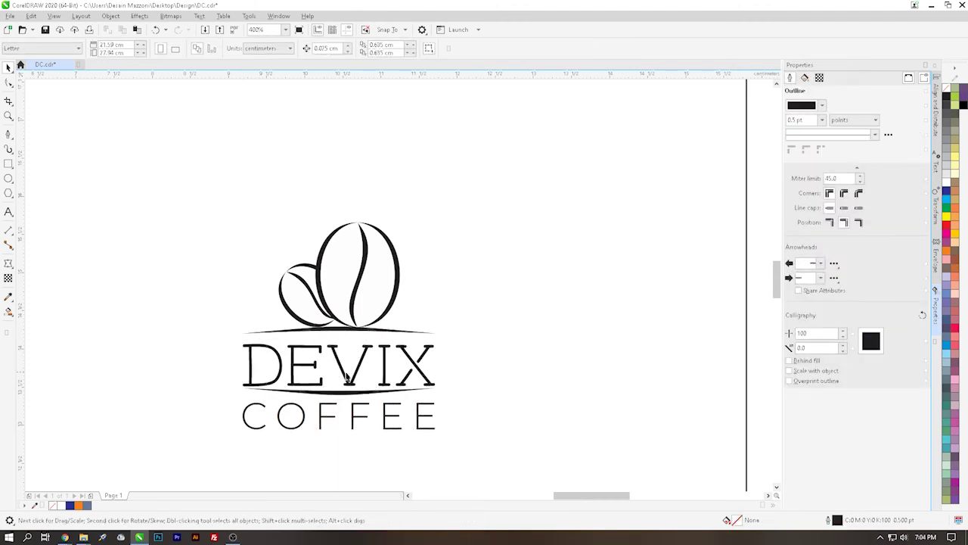
Move the lower curved line down beneath the word COFFEE and group it with the upper curved line
left_click_drag(439, 401, 211, 371)
left_click_drag(335, 393, 337, 430)
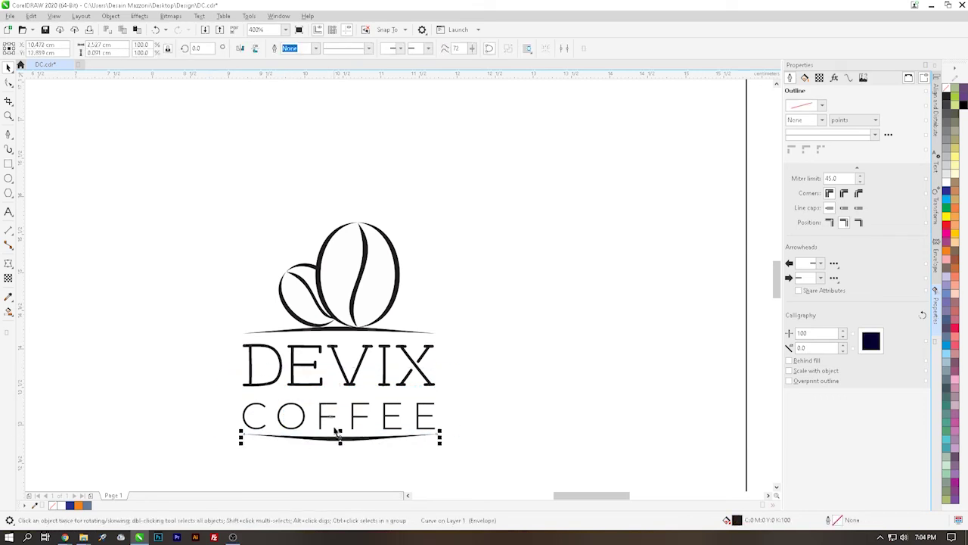
left_click(316, 332)
left_click(342, 439, "shift")
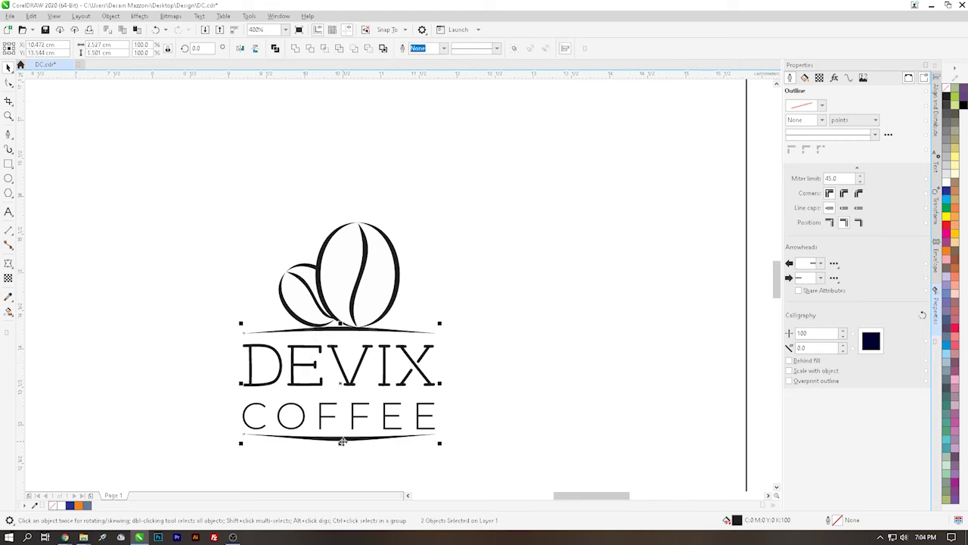
left_click(357, 311, "shift")
left_click(356, 330, "shift")
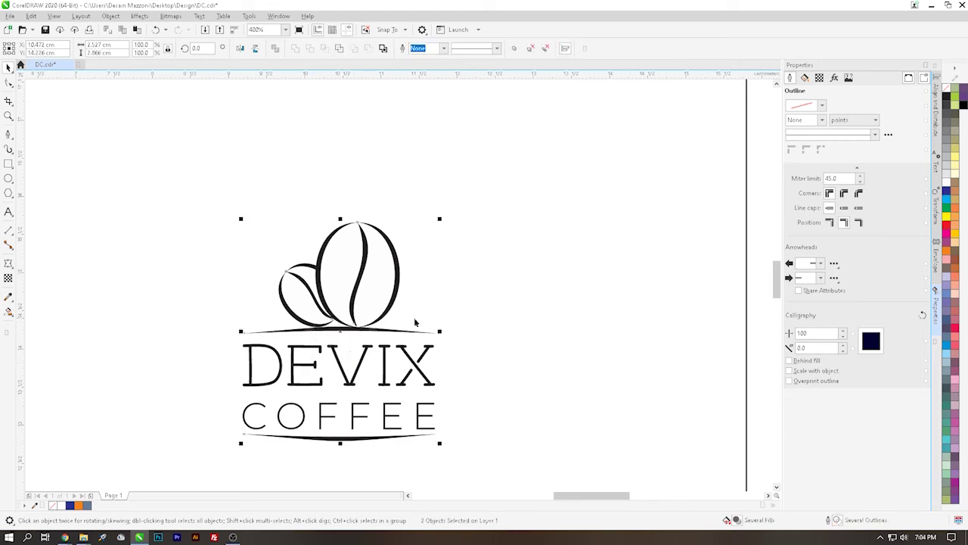
left_click(465, 321)
Centre the DEVIX COFFEE text vertically on the grouped pair of curved lines
left_click(352, 383)
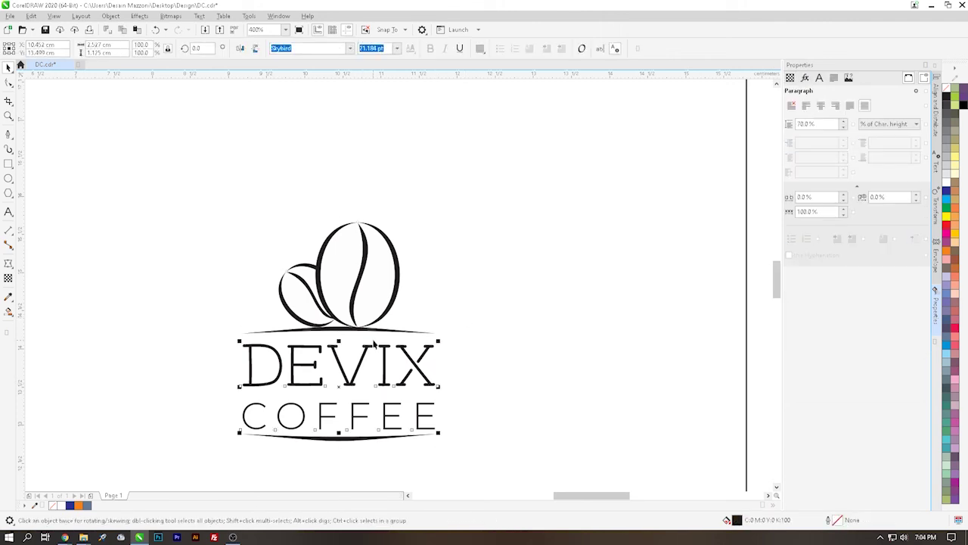
left_click(378, 332, "shift")
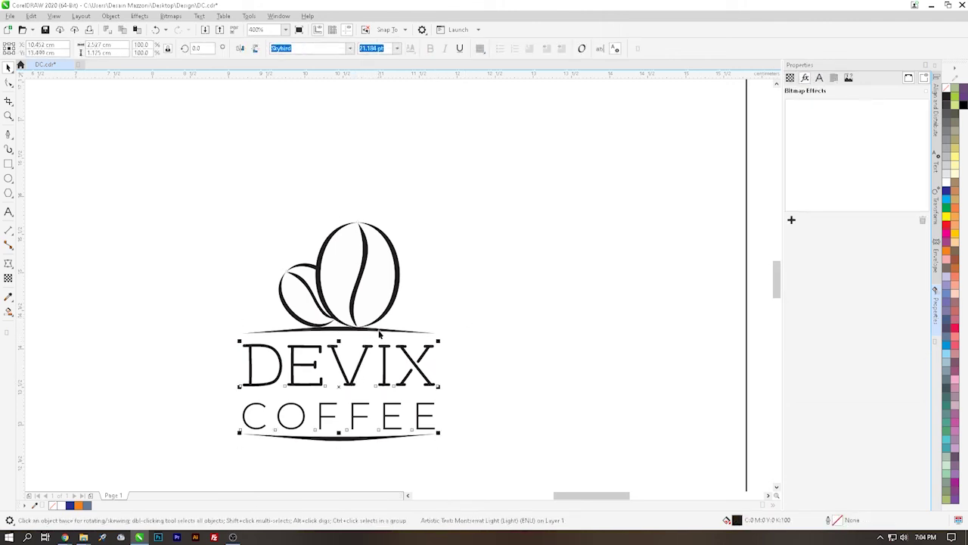
left_click(478, 342)
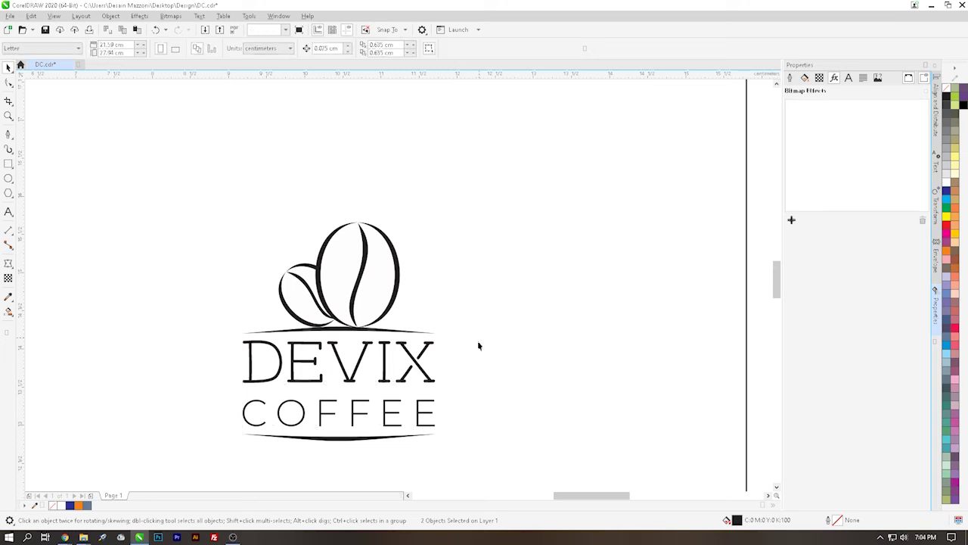
Tighten the line spacing of the DEVIX COFFEE text to 65% of character height
left_click(396, 380)
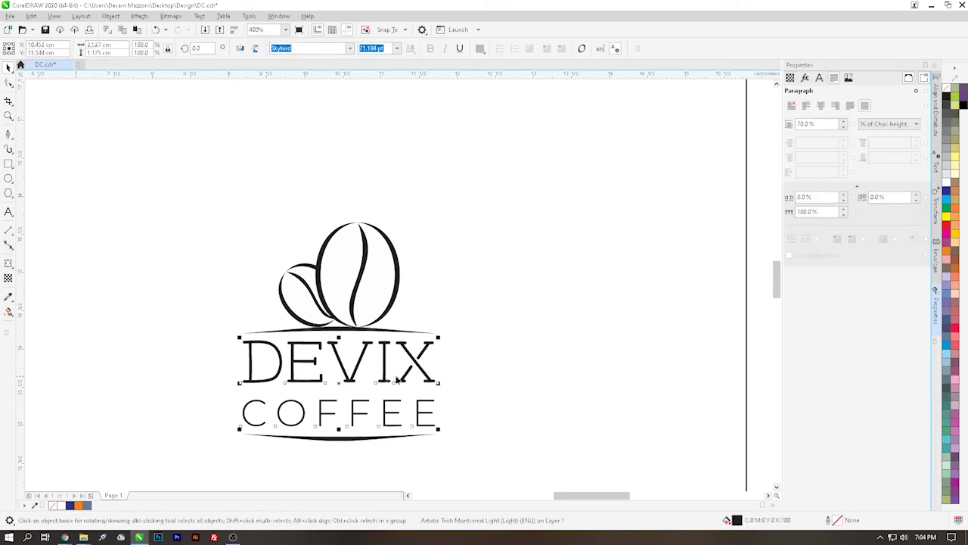
double_click(817, 125)
type("65")
key("Return")
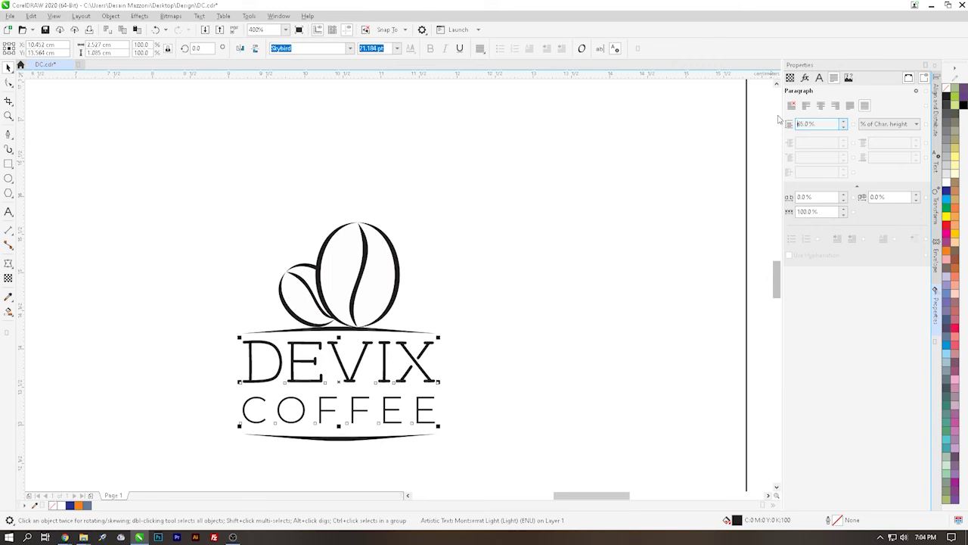
left_click(454, 391)
Ungroup the two curved lines and move the lower one up close beneath the word COFFEE
left_click(350, 437)
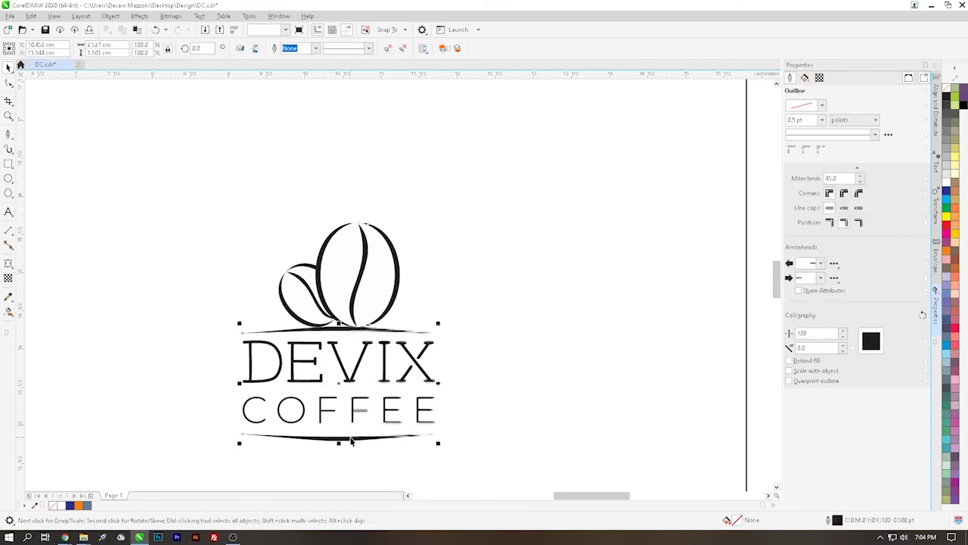
right_click(349, 437)
left_click(390, 158)
left_click(339, 438)
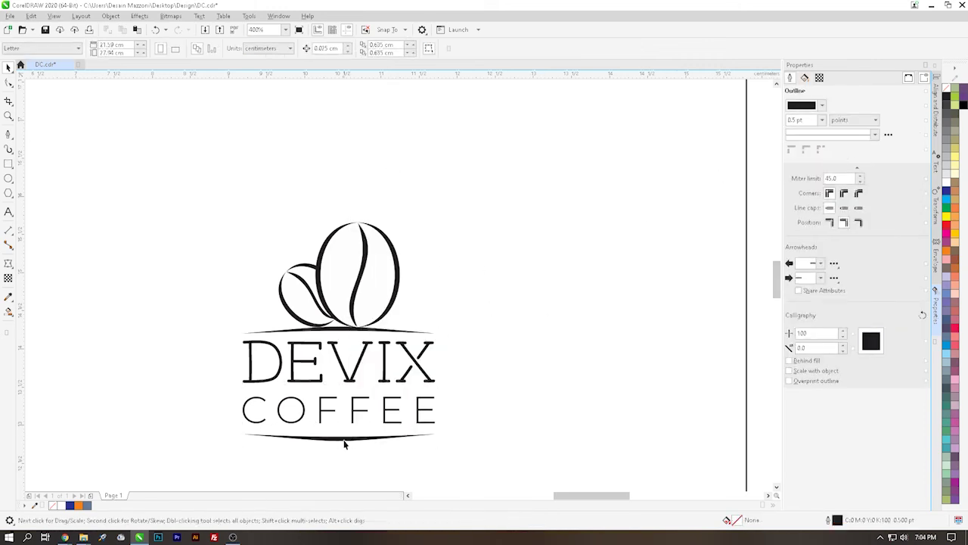
left_click_drag(340, 440, 349, 430)
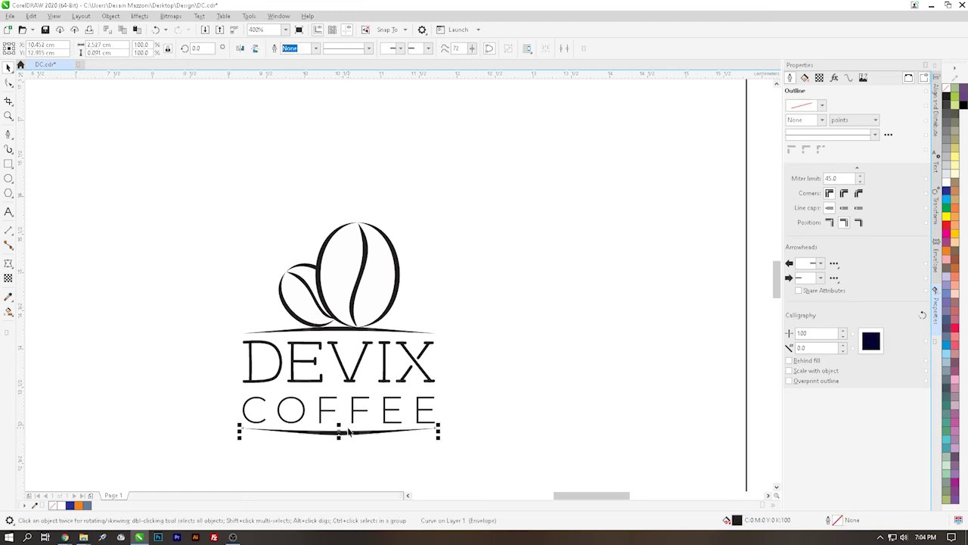
Regroup the two curved lines, centre the DEVIX COFFEE text vertically between them, and ungroup the lines
left_click(339, 332, "shift")
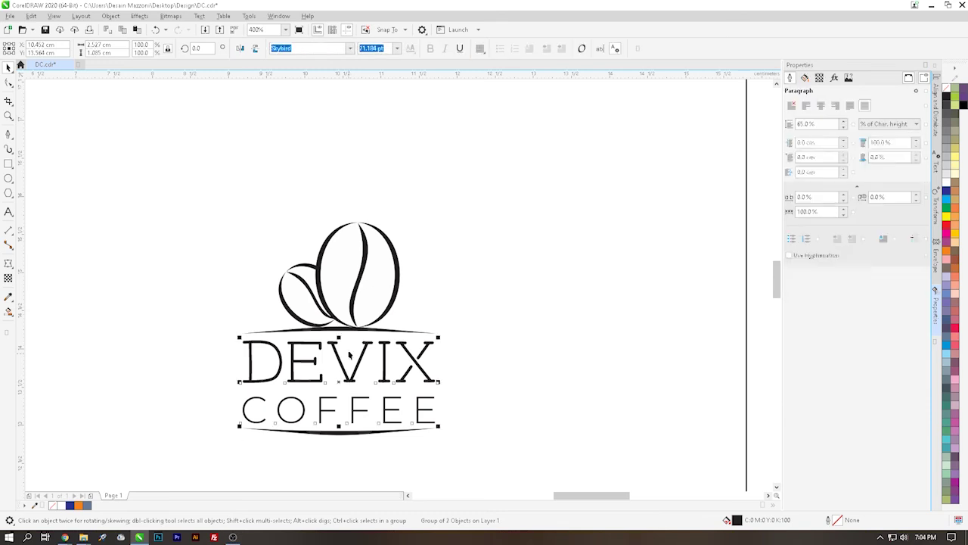
key("ctrl+u")
left_click(475, 295)
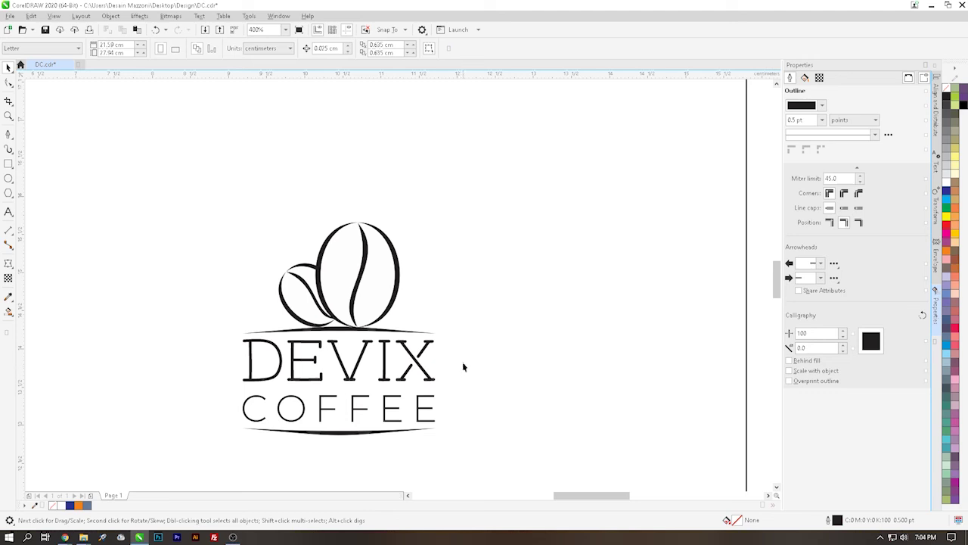
scroll(463, 363, "down", 4)
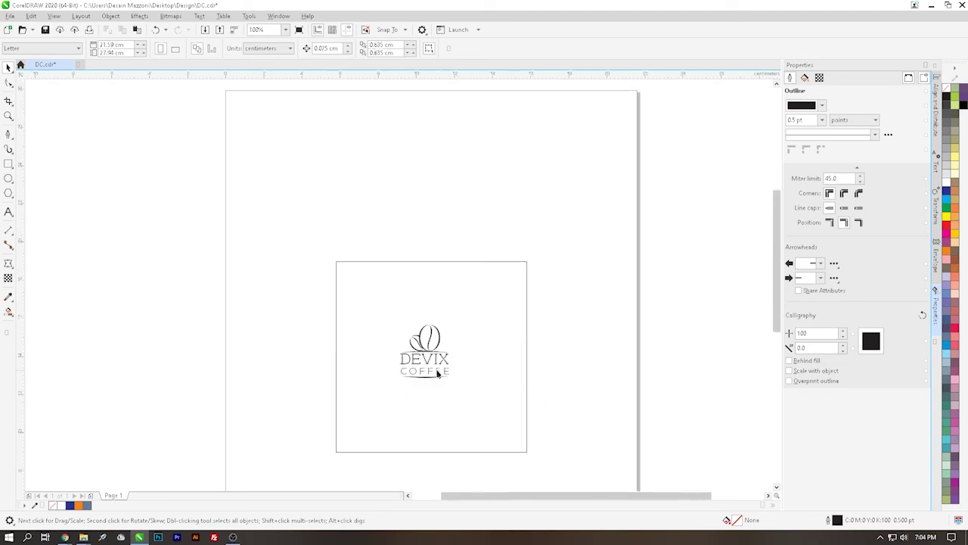
scroll(437, 373, "up", 4)
left_click(426, 364)
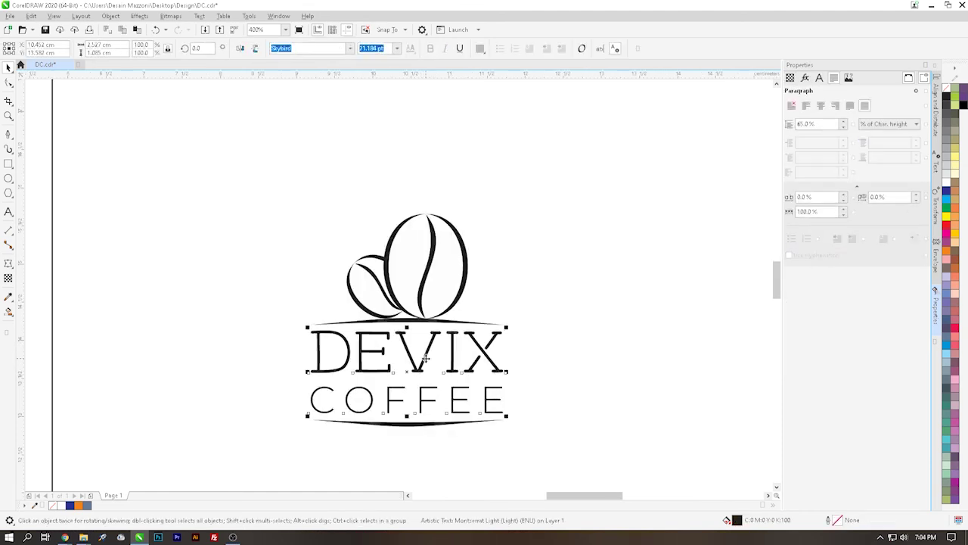
right_click(426, 362)
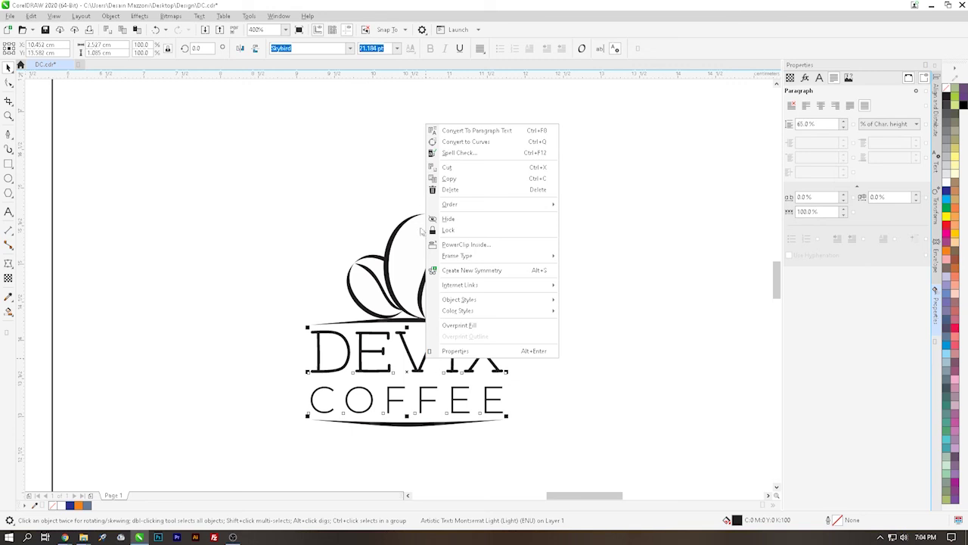
left_click(331, 262)
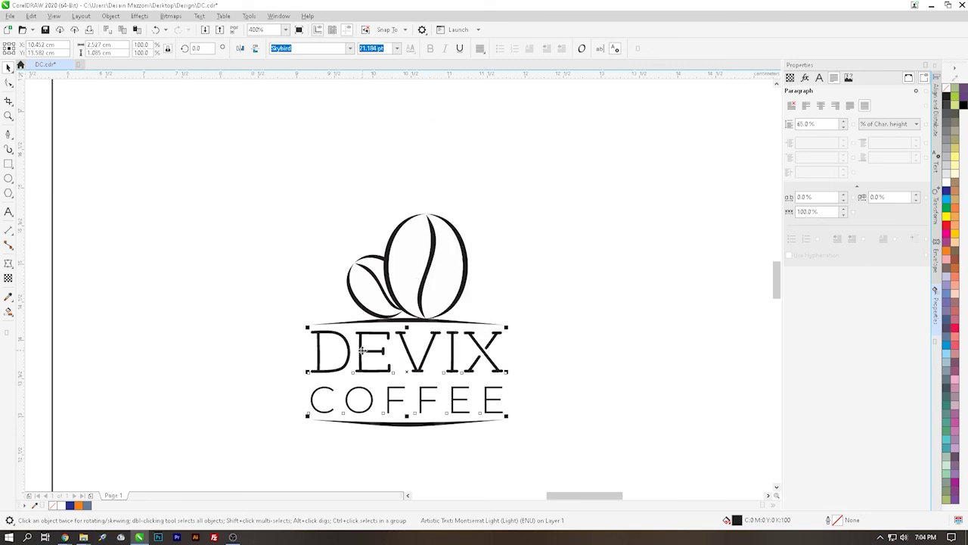
Add a black hairline outline to the word DEVIX
double_click(360, 347)
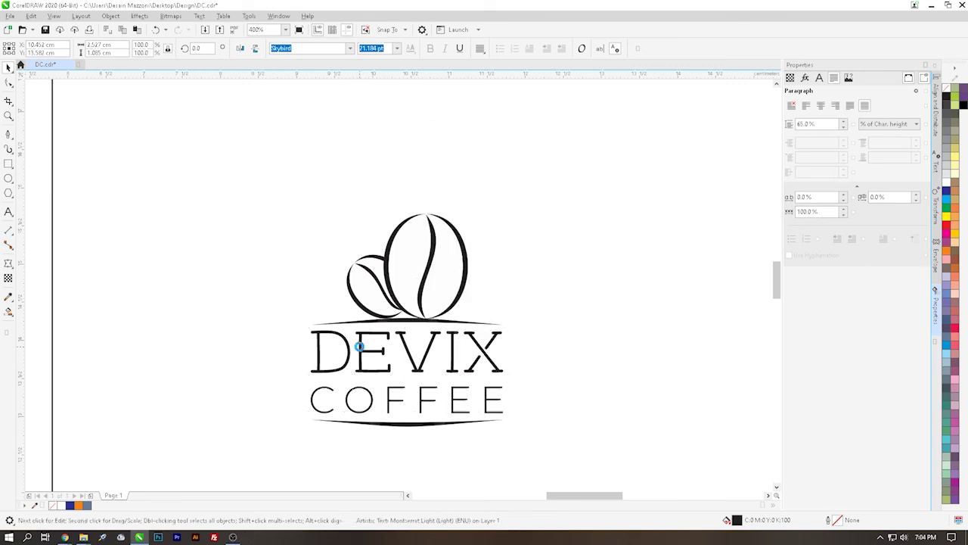
left_click_drag(317, 347, 509, 349)
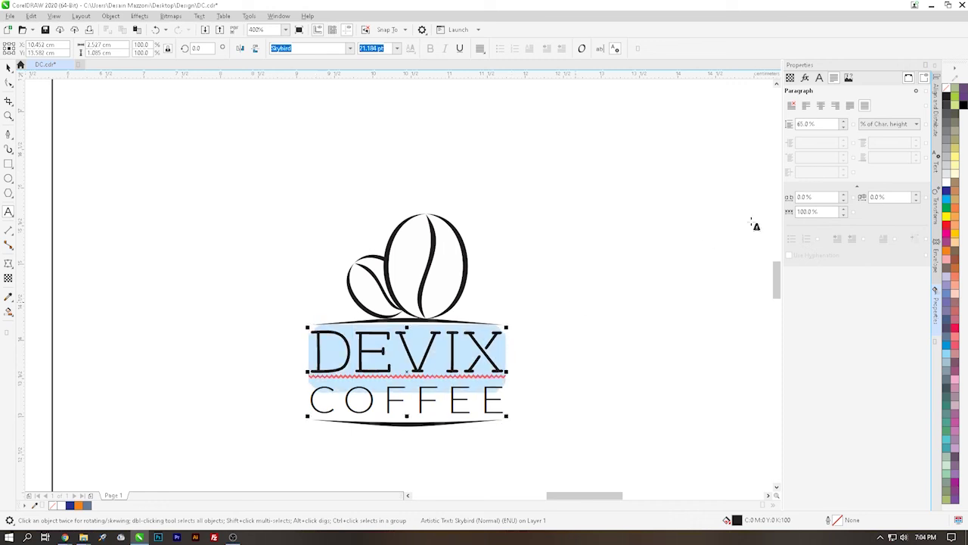
right_click(946, 97)
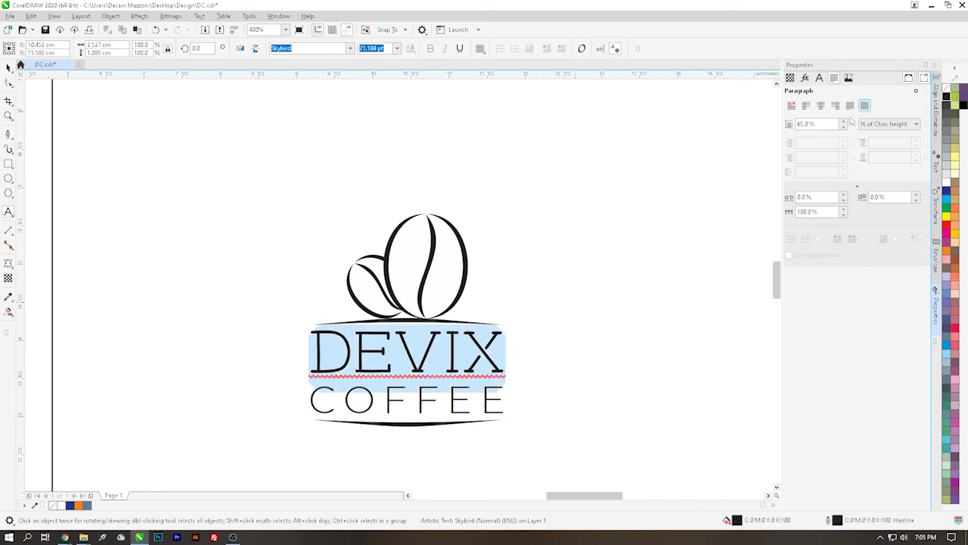
Set the character outline width of the word DEVIX to 0.5 pt, leaving the word COFFEE out, and deselect the text
left_click(8, 66)
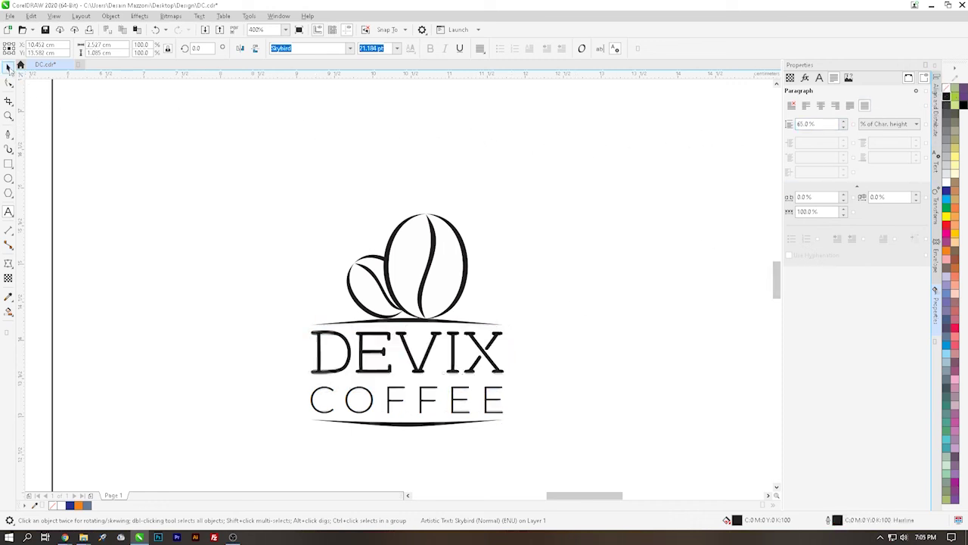
left_click(314, 277)
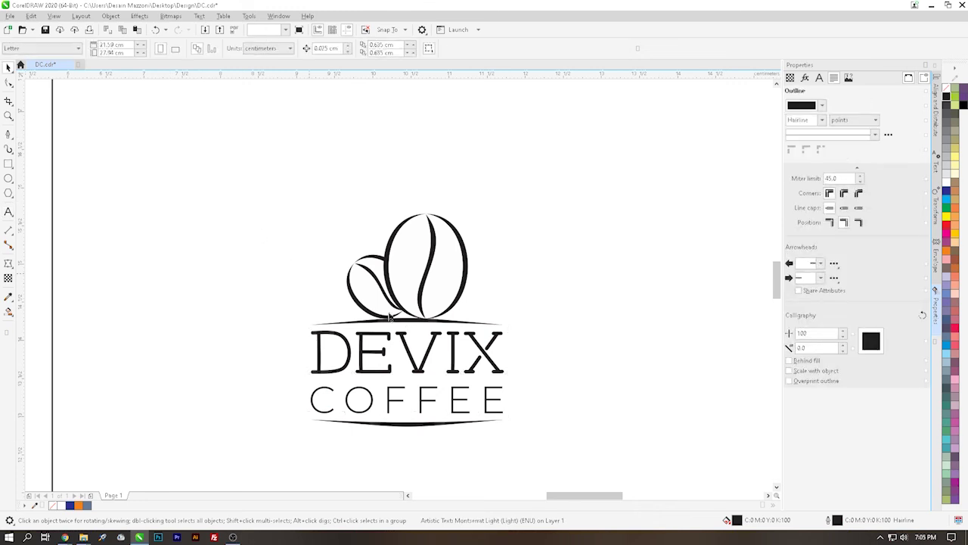
double_click(415, 364)
left_click_drag(505, 359, 306, 349)
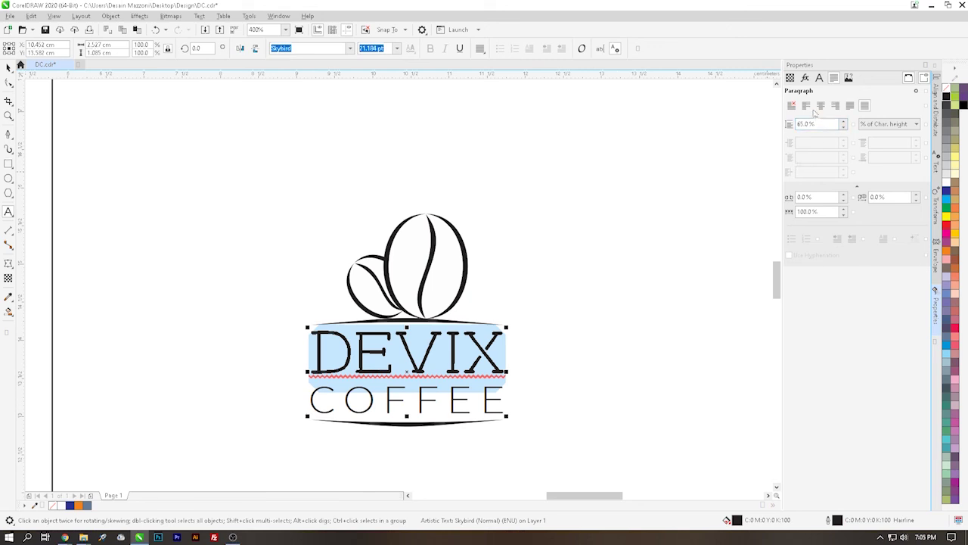
left_click(819, 78)
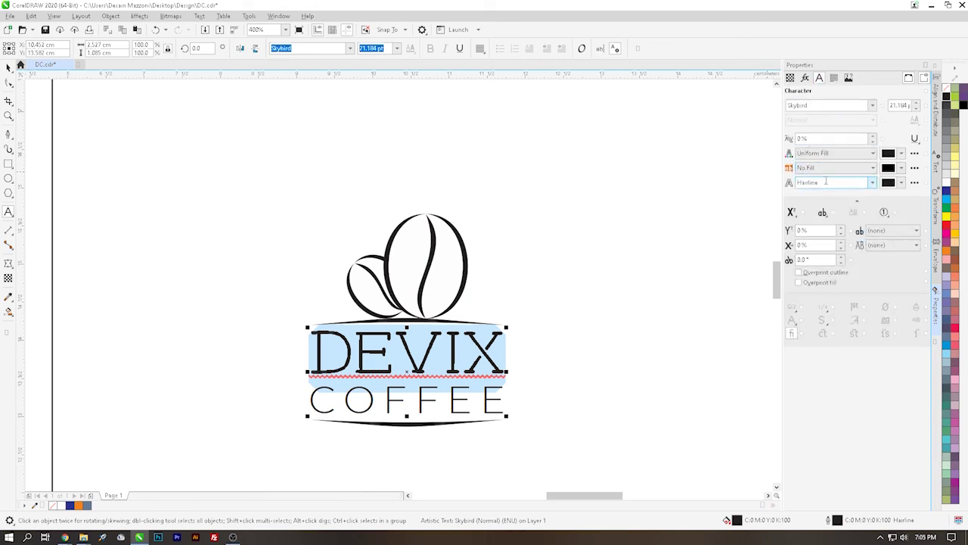
left_click(873, 183)
left_click(807, 208)
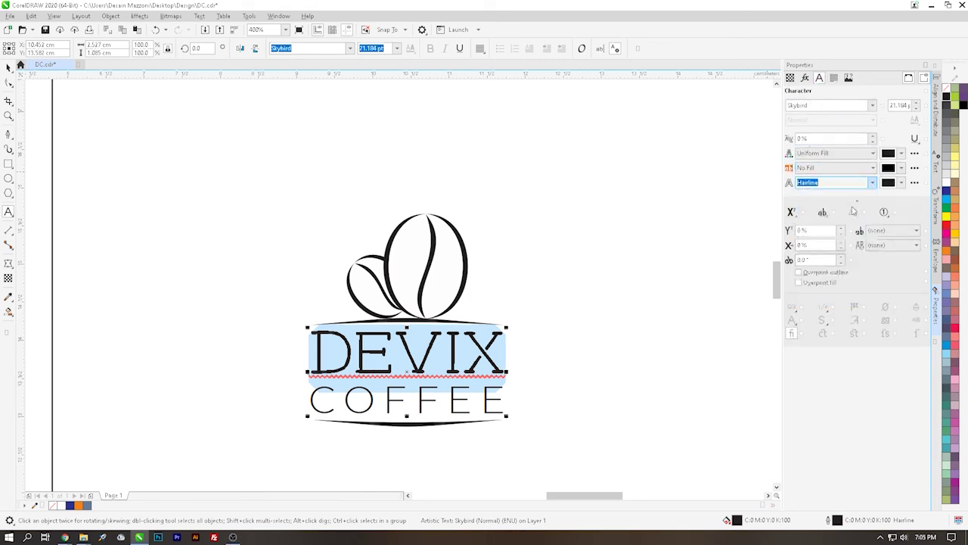
left_click(8, 67)
scroll(309, 249, "down", 1)
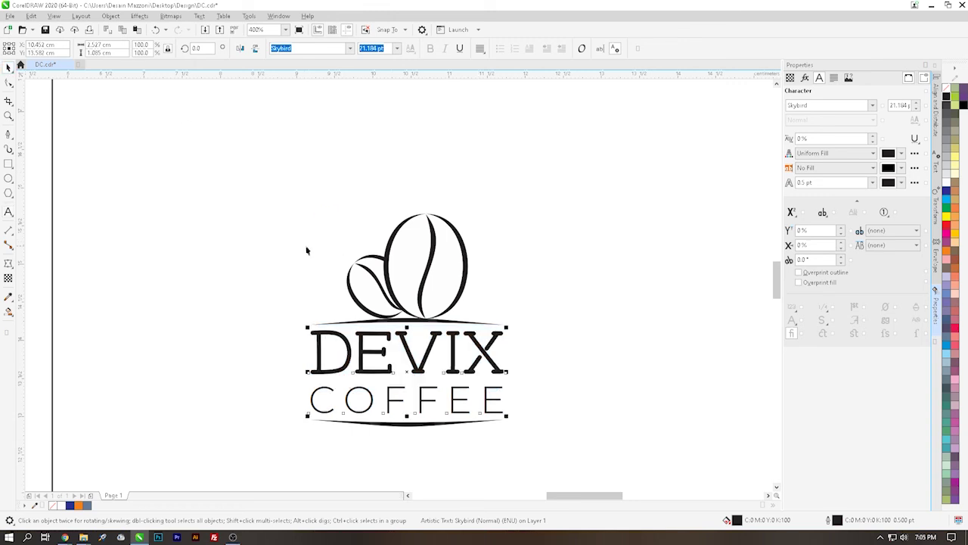
key("Escape")
scroll(411, 307, "down", 1)
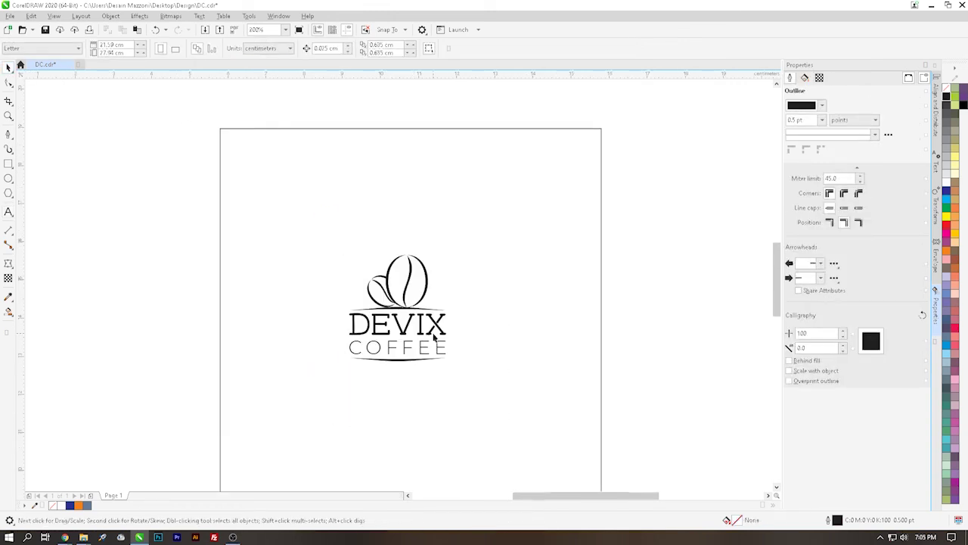
scroll(434, 338, "up", 1)
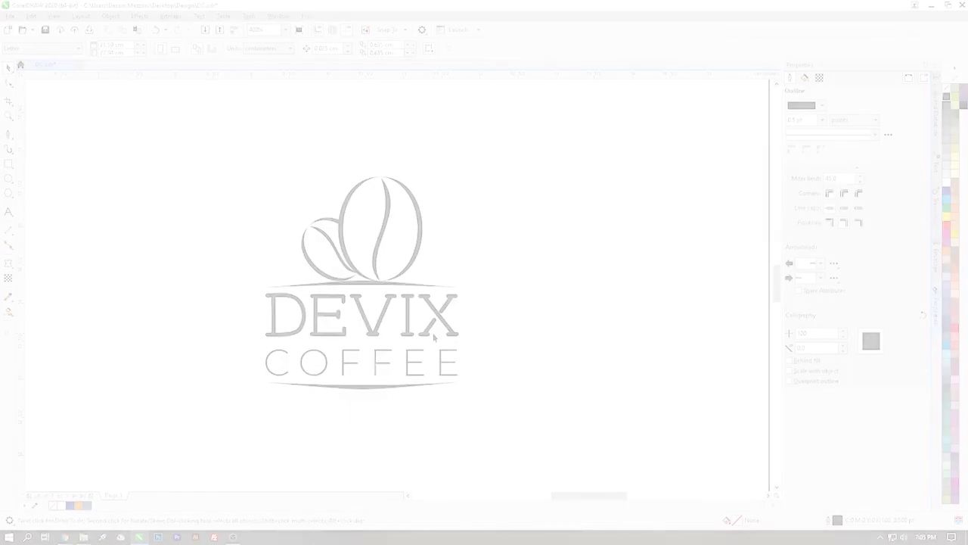